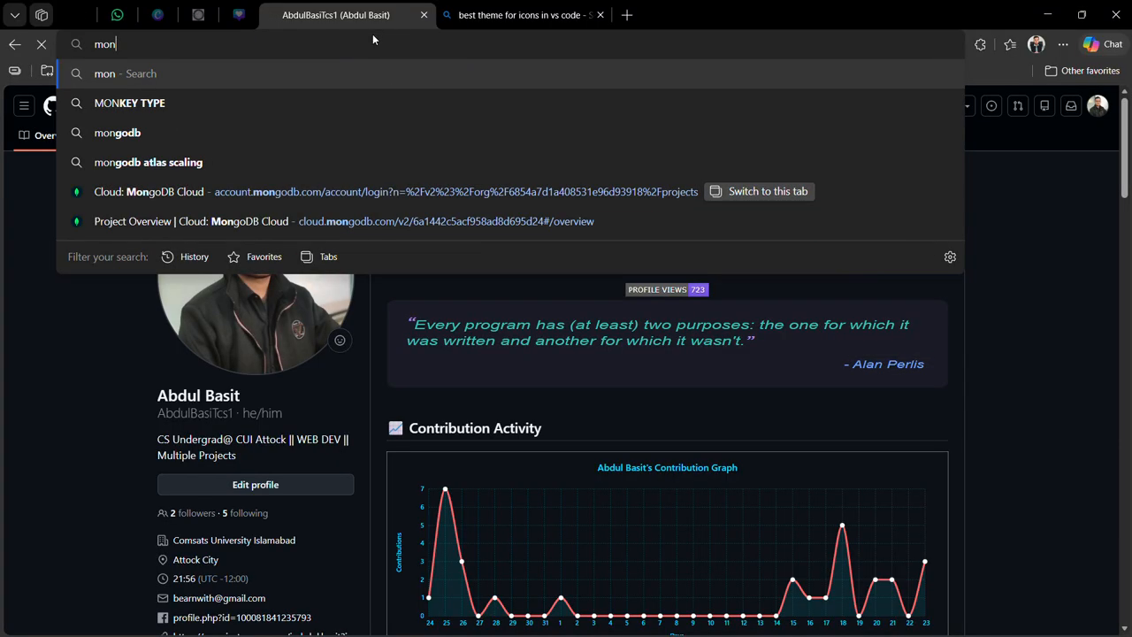
Find the MongoDB Community Server download page by searching the web for "mongodb download", and close the VS Code icon theme tab.
text(download)
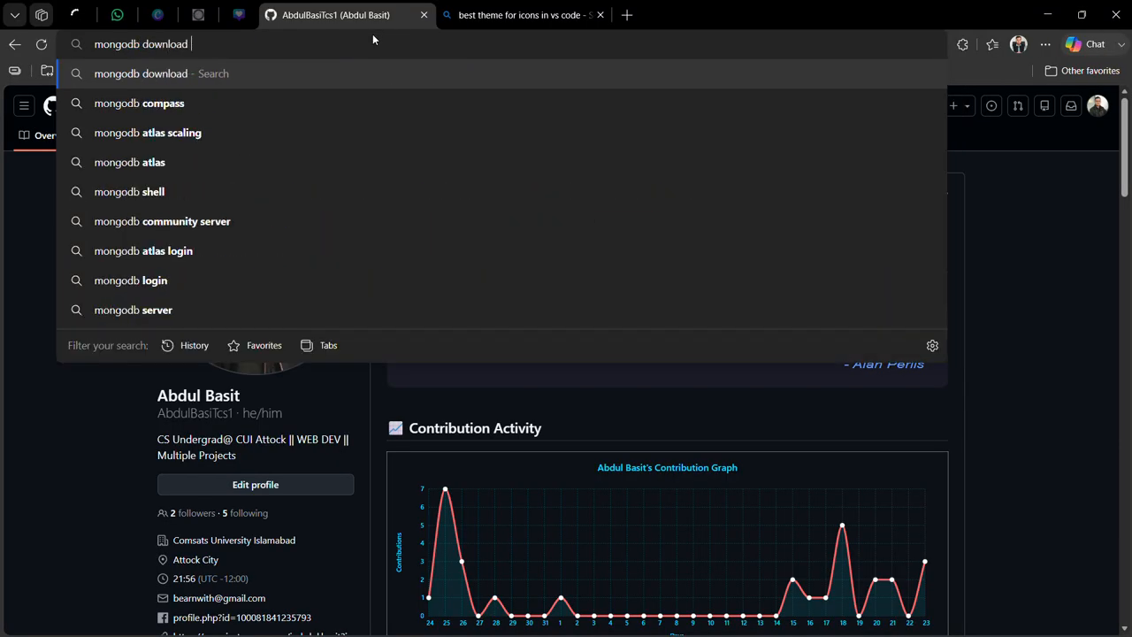
key(Return)
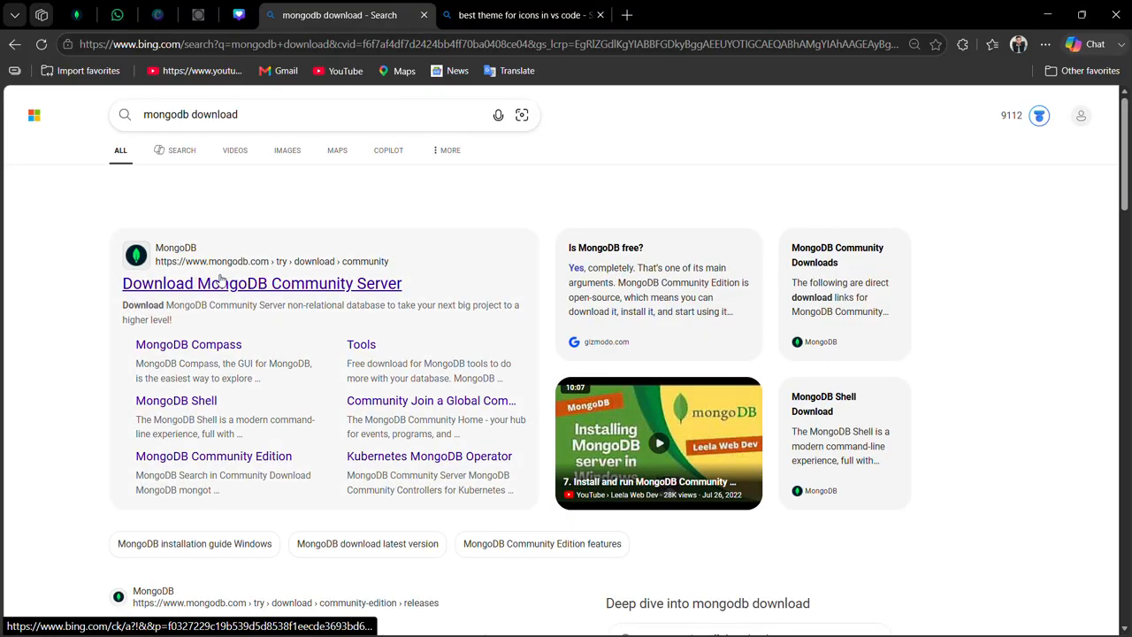
click(191, 286)
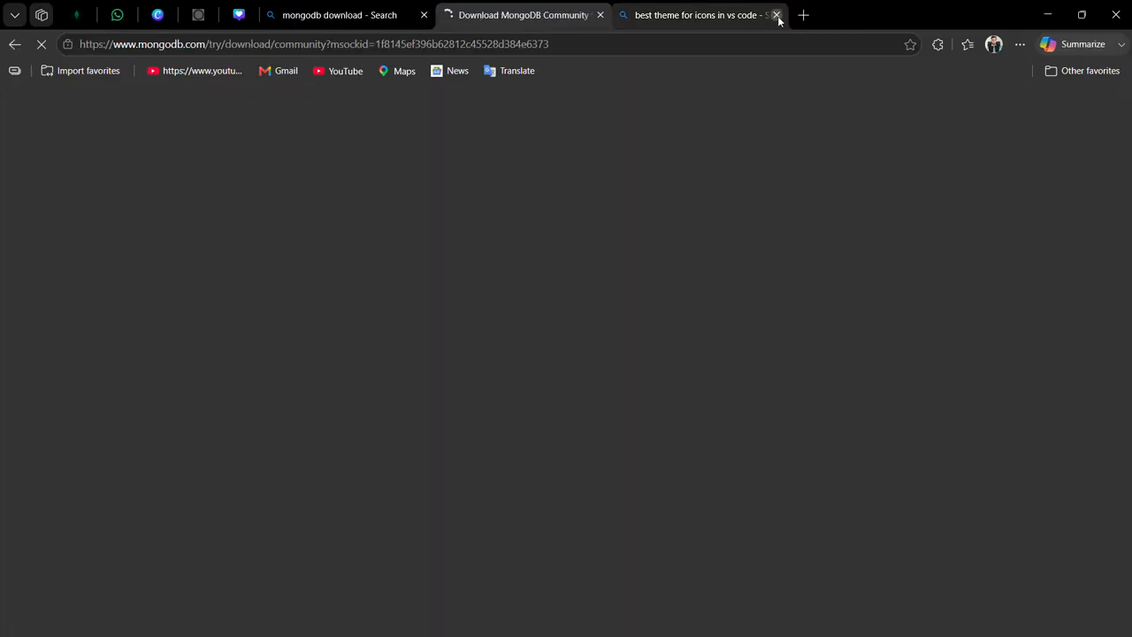
click(777, 15)
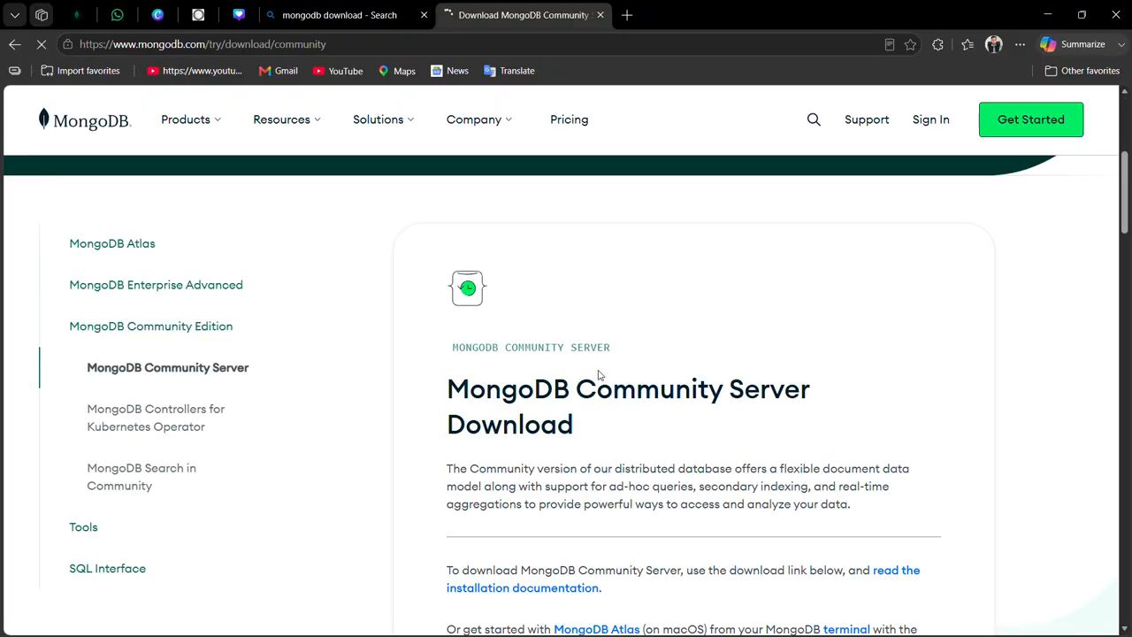
Download MongoDB Community Server version 8.3.4 (current) for Windows x64 as an msi package.
scroll(598, 375, down, 6)
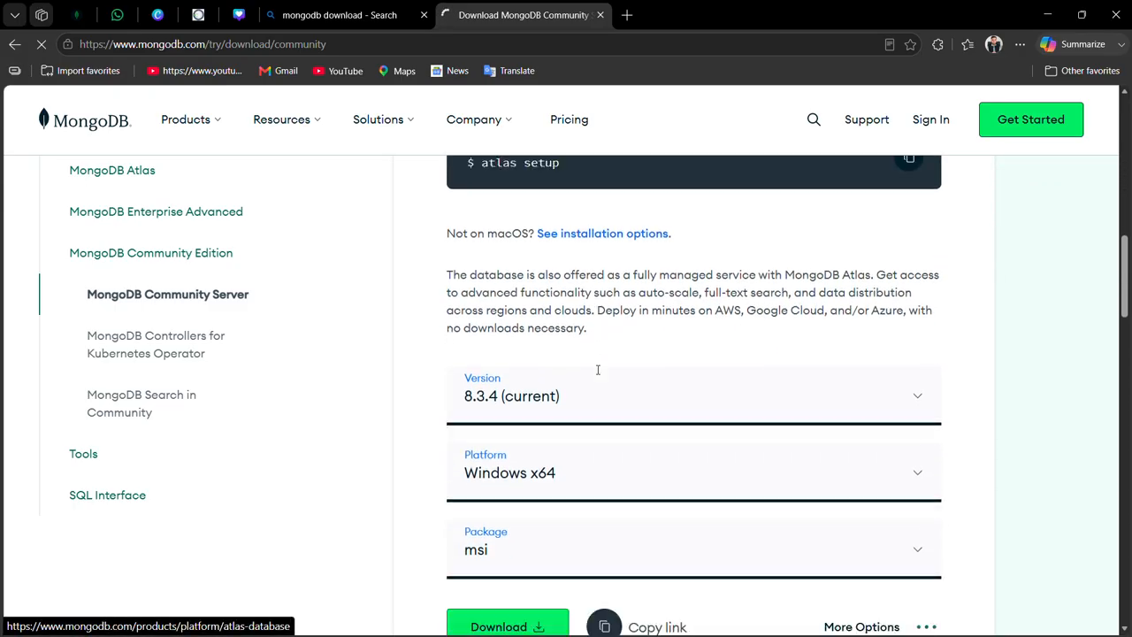
scroll(598, 370, down, 1)
click(634, 324)
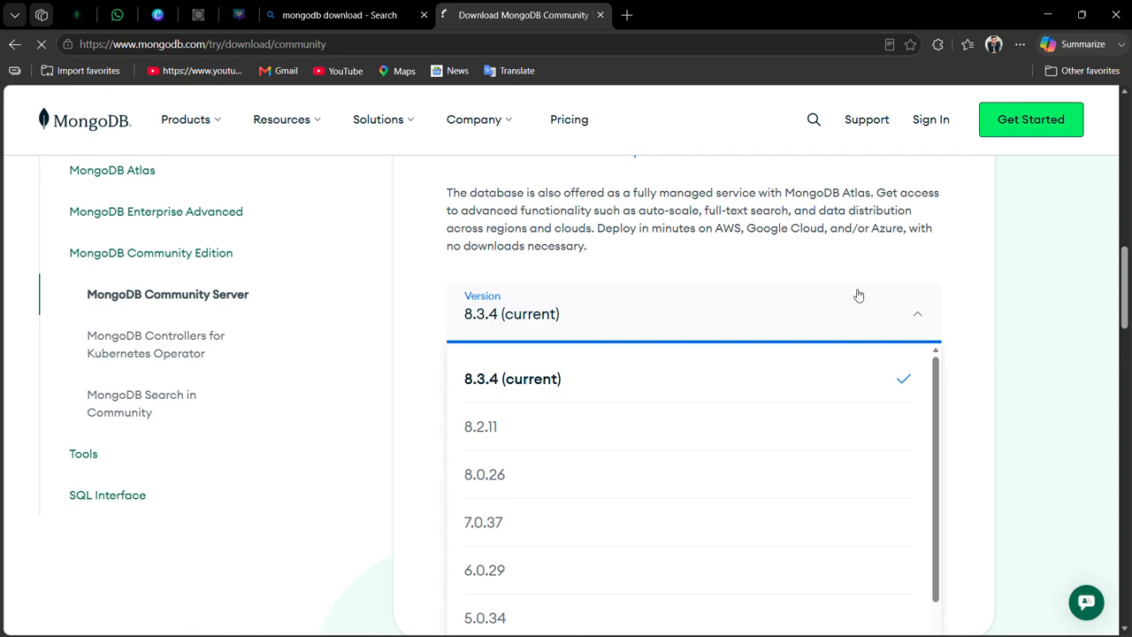
scroll(858, 296, down, 1)
click(920, 265)
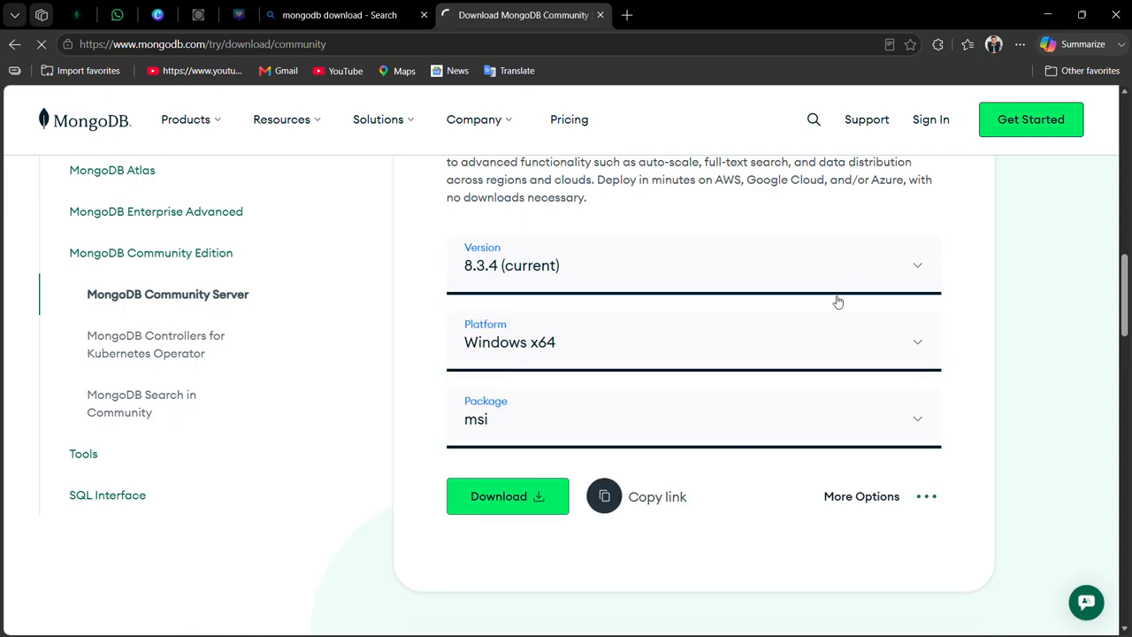
click(814, 367)
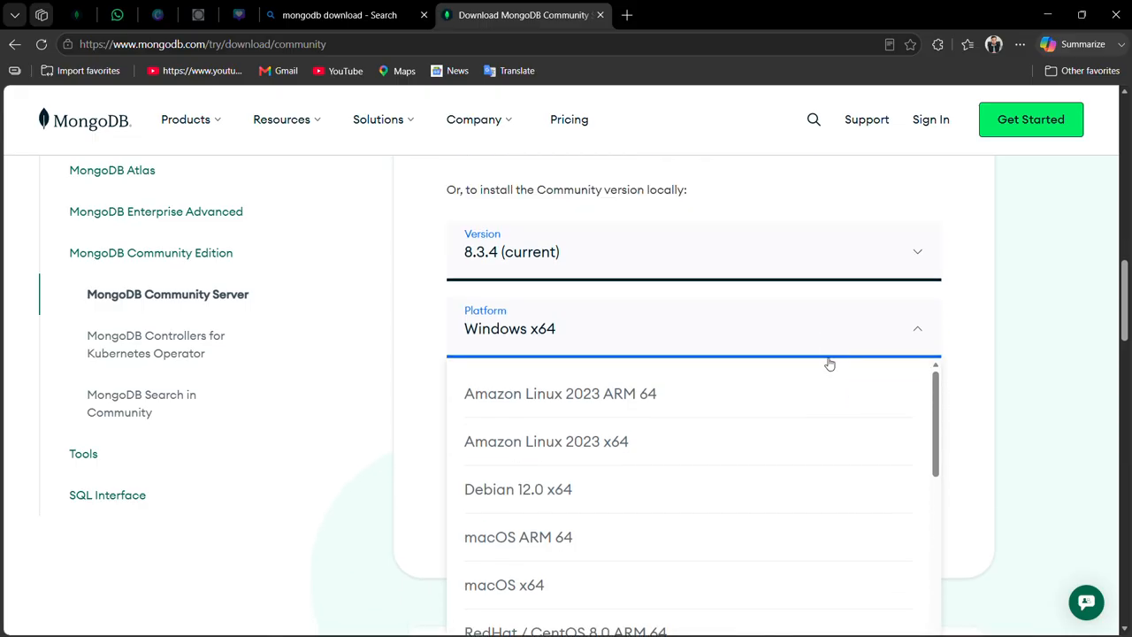
scroll(803, 523, down, 5)
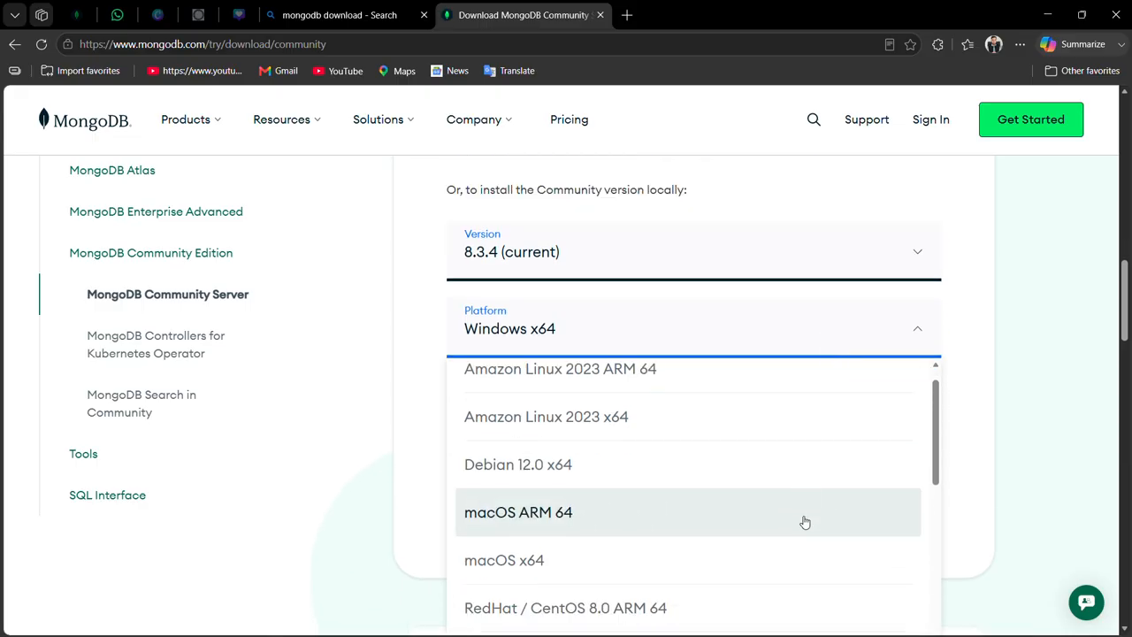
click(888, 320)
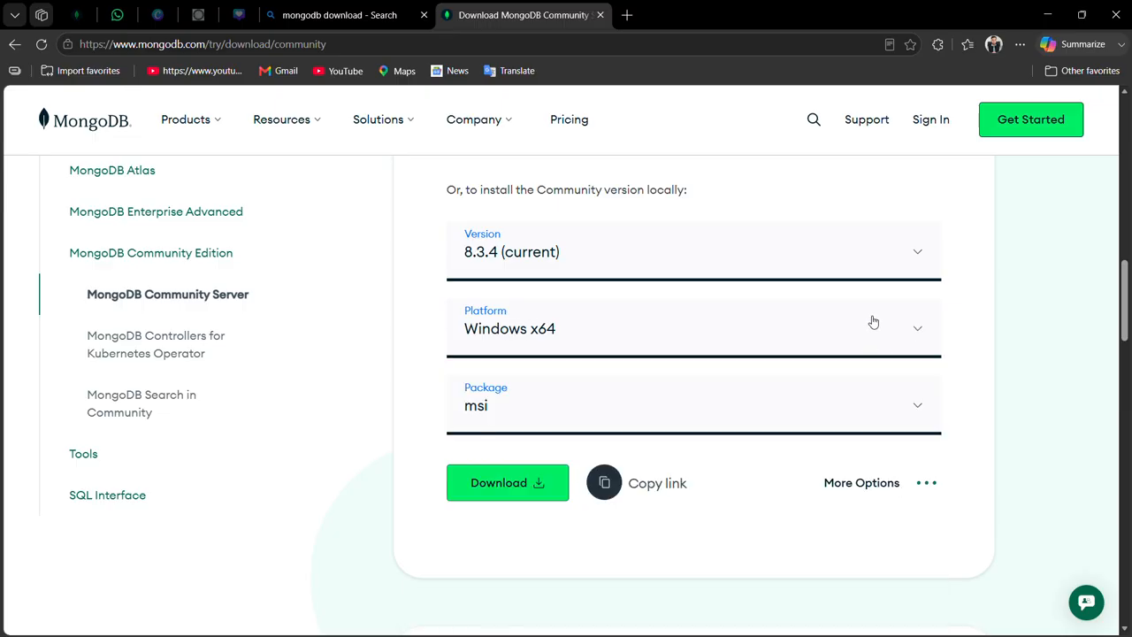
click(584, 404)
click(579, 404)
click(520, 481)
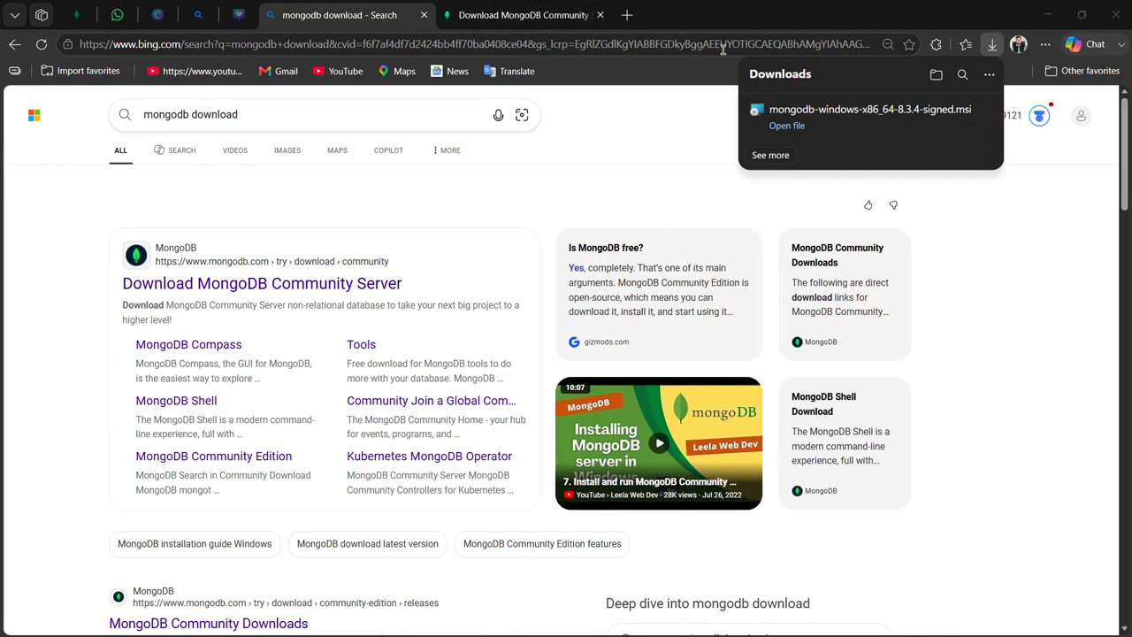
Launch the downloaded mongodb-windows-x86_64-8.3.4-signed.msi installer and accept its End-User License Agreement.
click(780, 129)
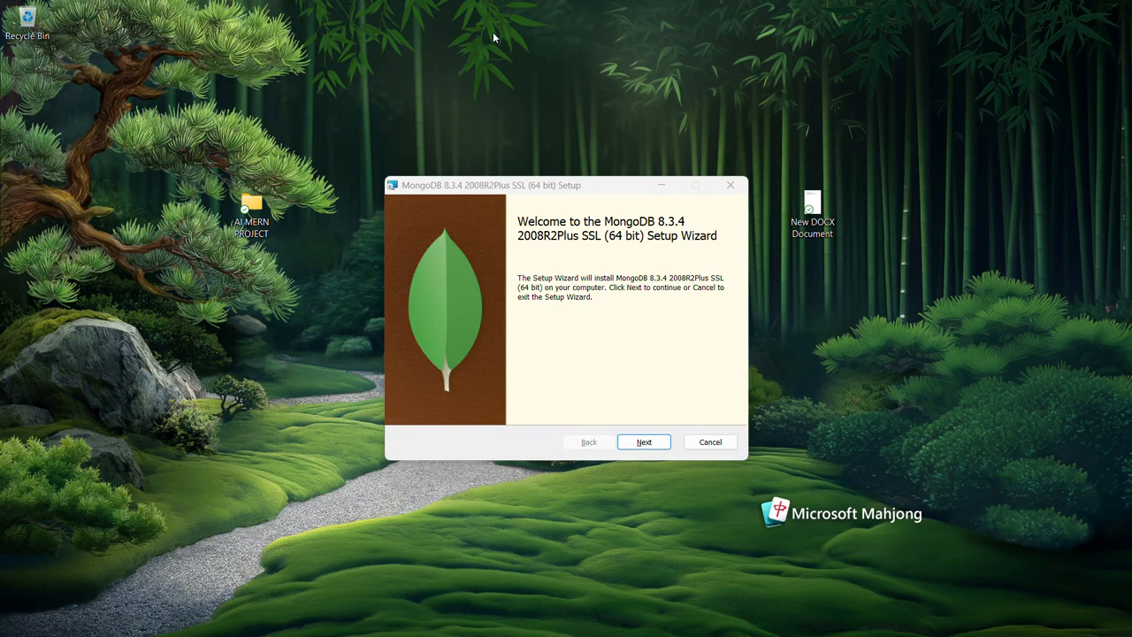
click(645, 444)
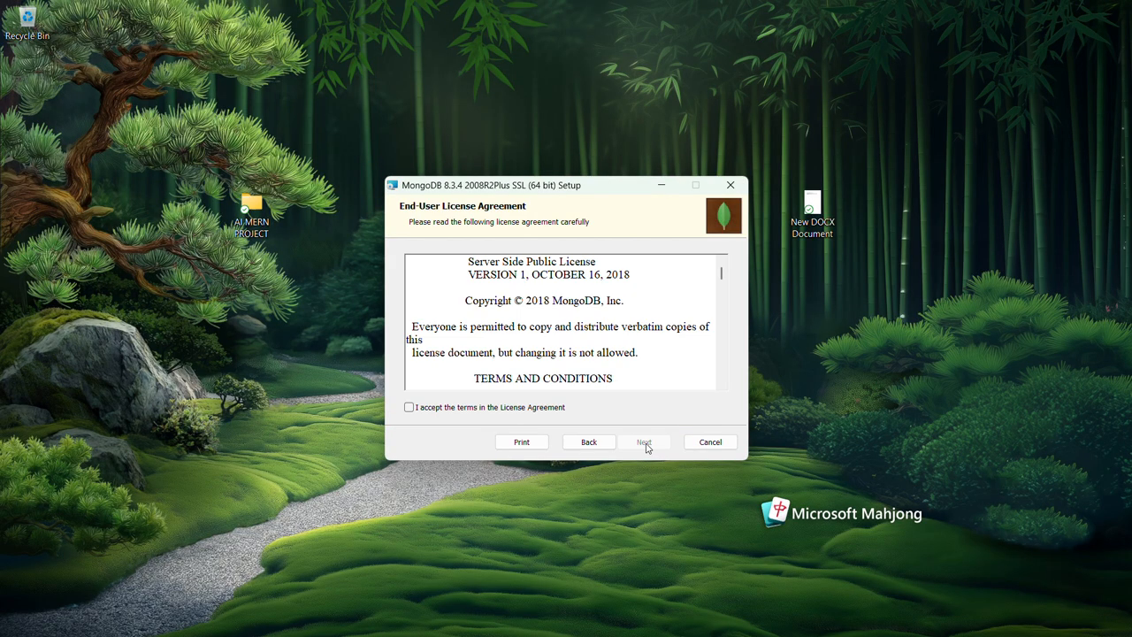
click(543, 408)
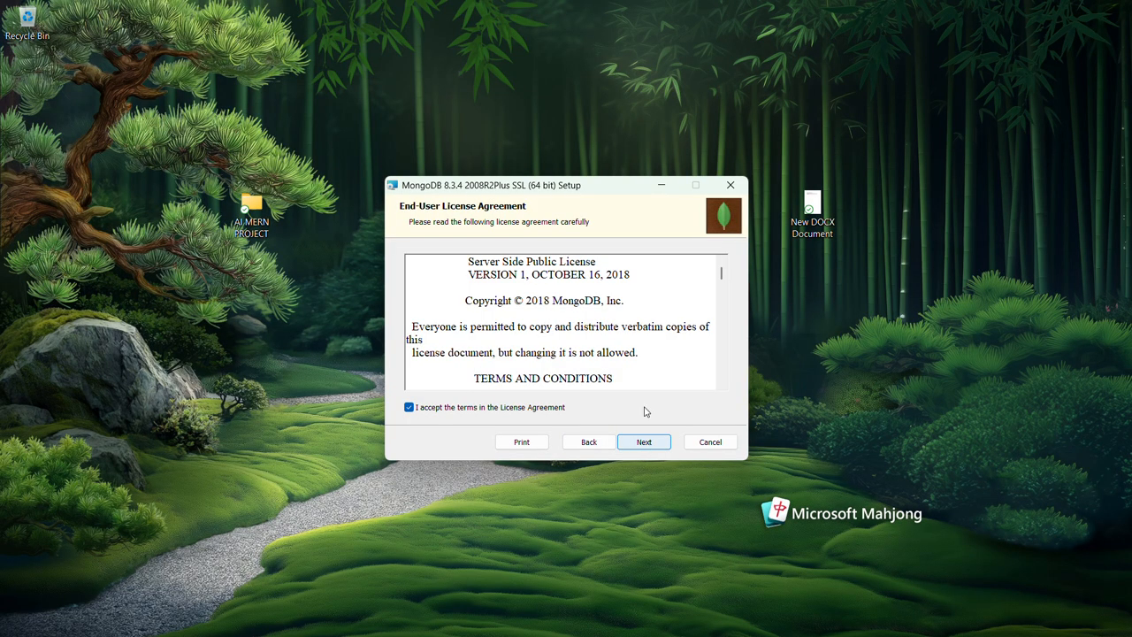
scroll(635, 346, down, 10)
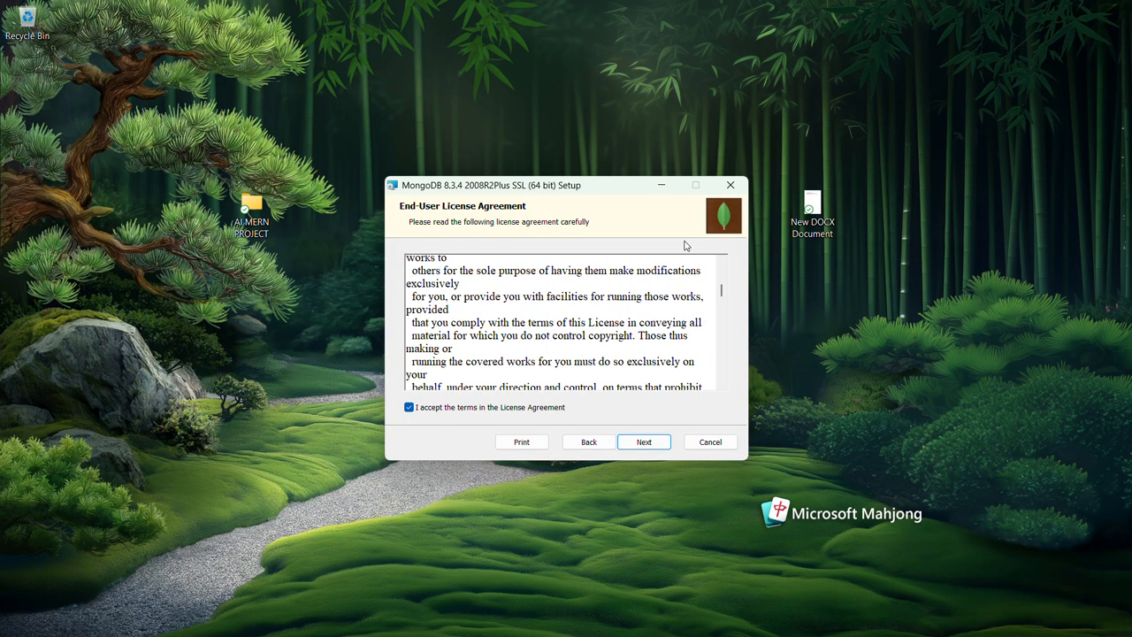
scroll(699, 319, down, 10)
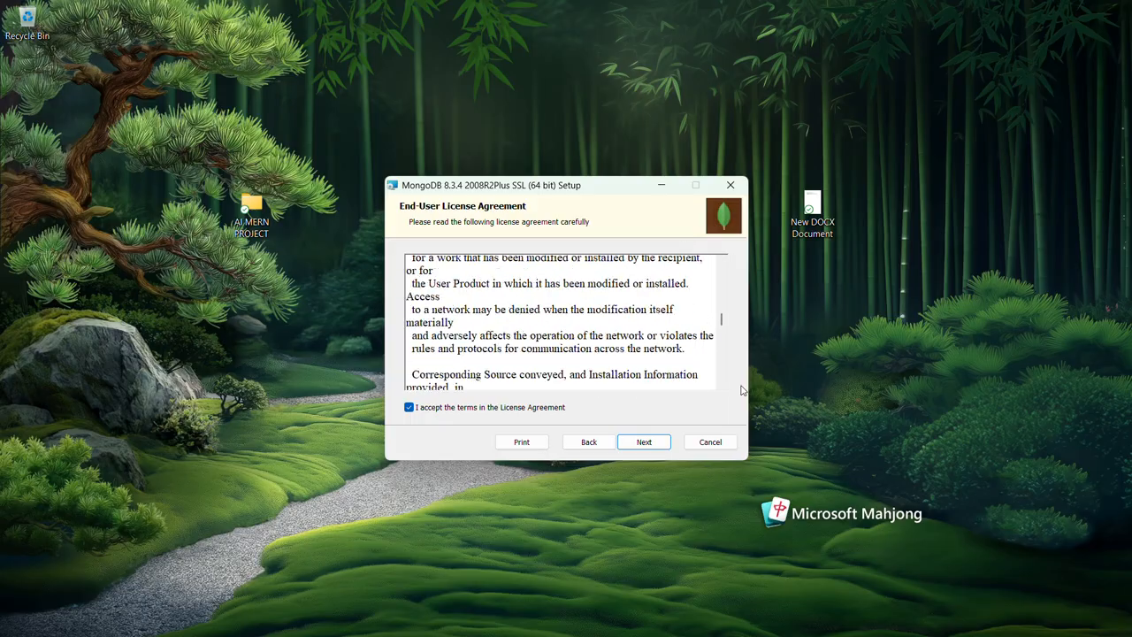
scroll(742, 390, down, 10)
click(653, 445)
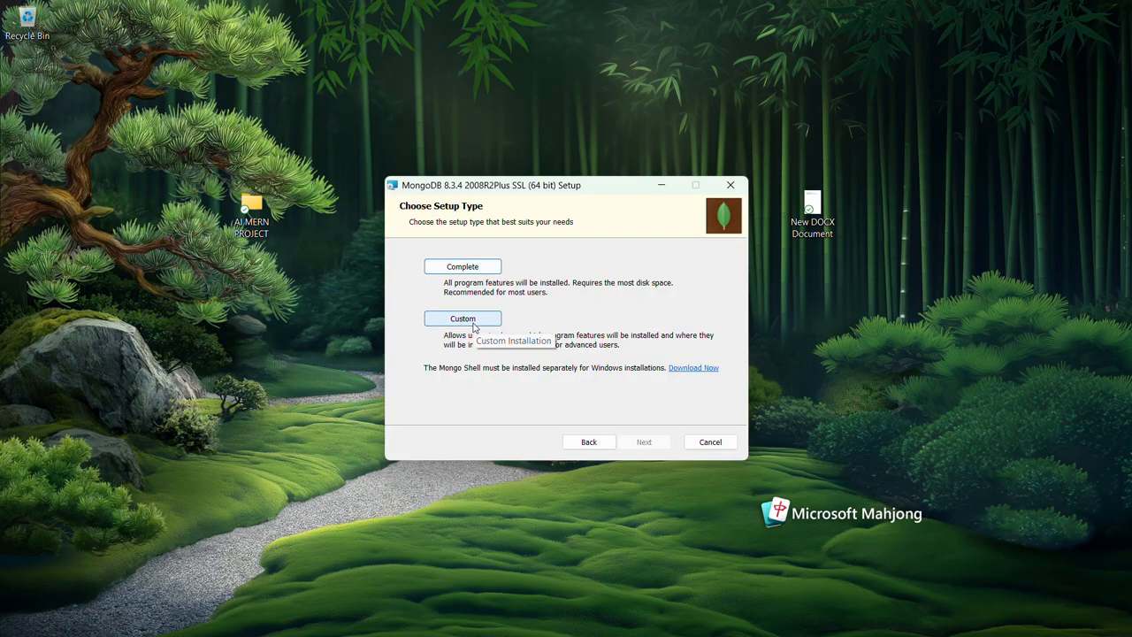
Install MongoDB with the Complete setup type, as a service run by the Network Service user, including MongoDB Compass.
click(485, 270)
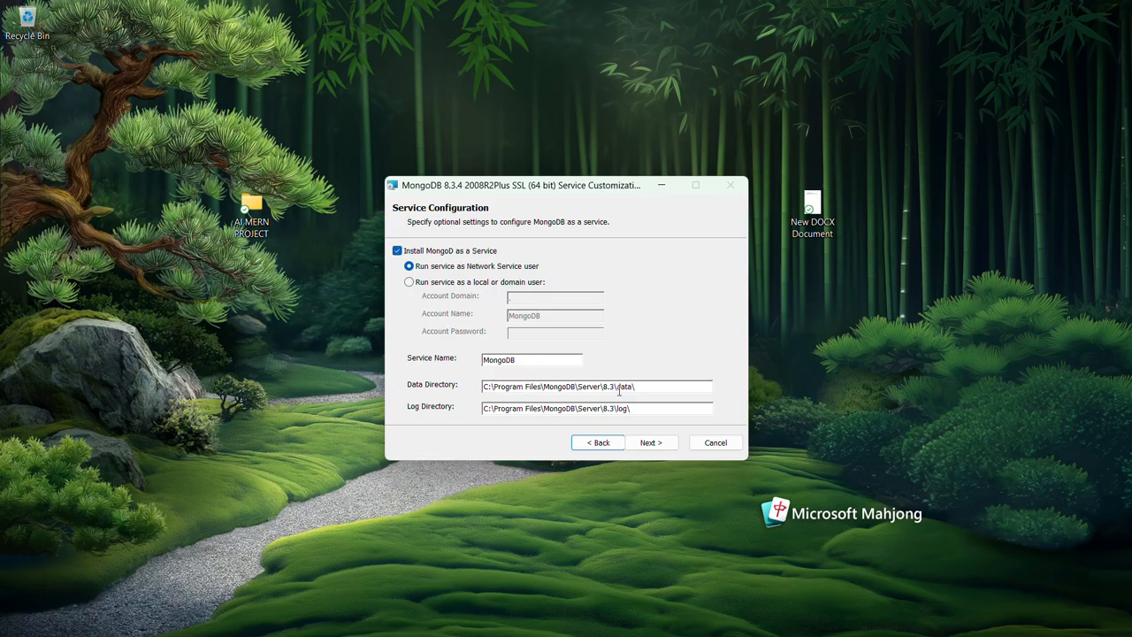
click(662, 447)
click(662, 448)
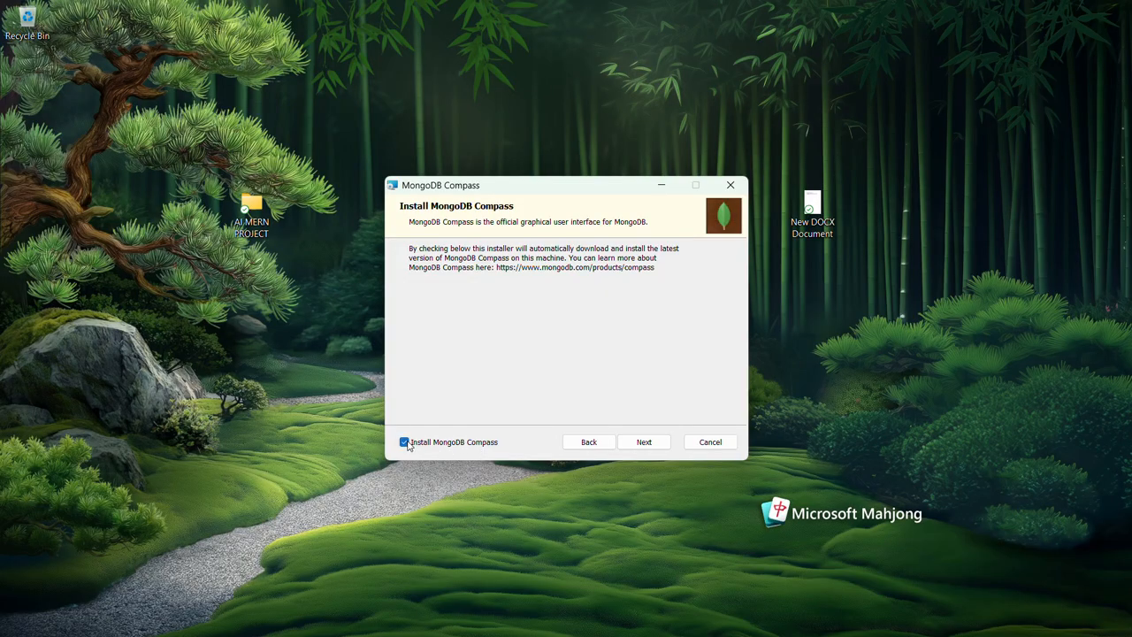
click(658, 448)
click(658, 447)
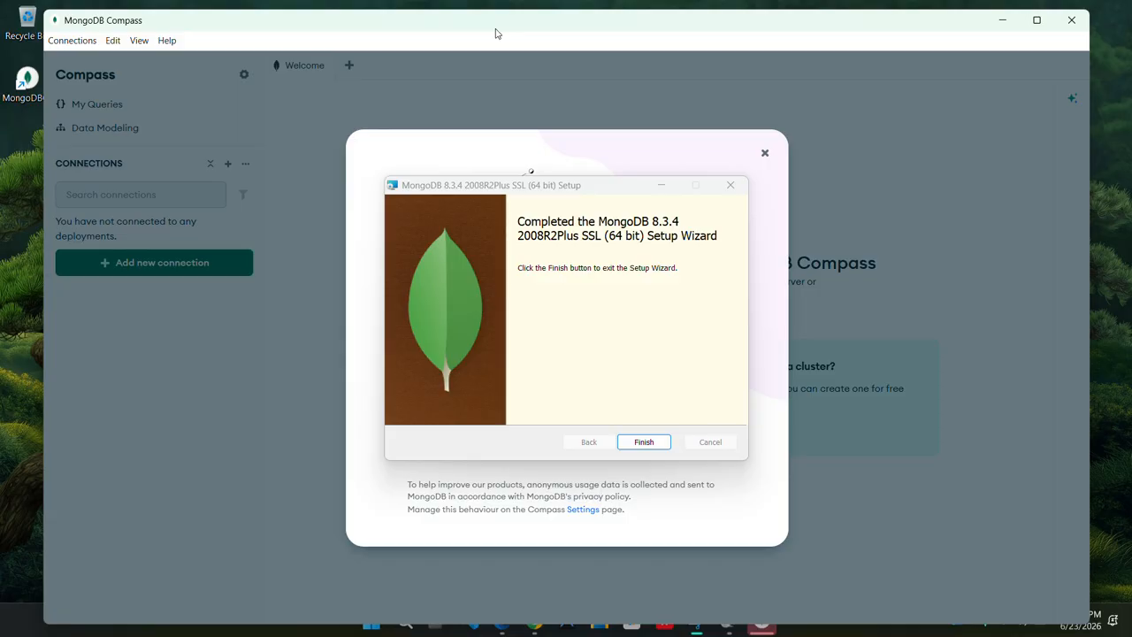
Finish the setup wizard and get MongoDB Compass ready by dismissing its welcome and assistant introductions and maximizing its window.
click(640, 447)
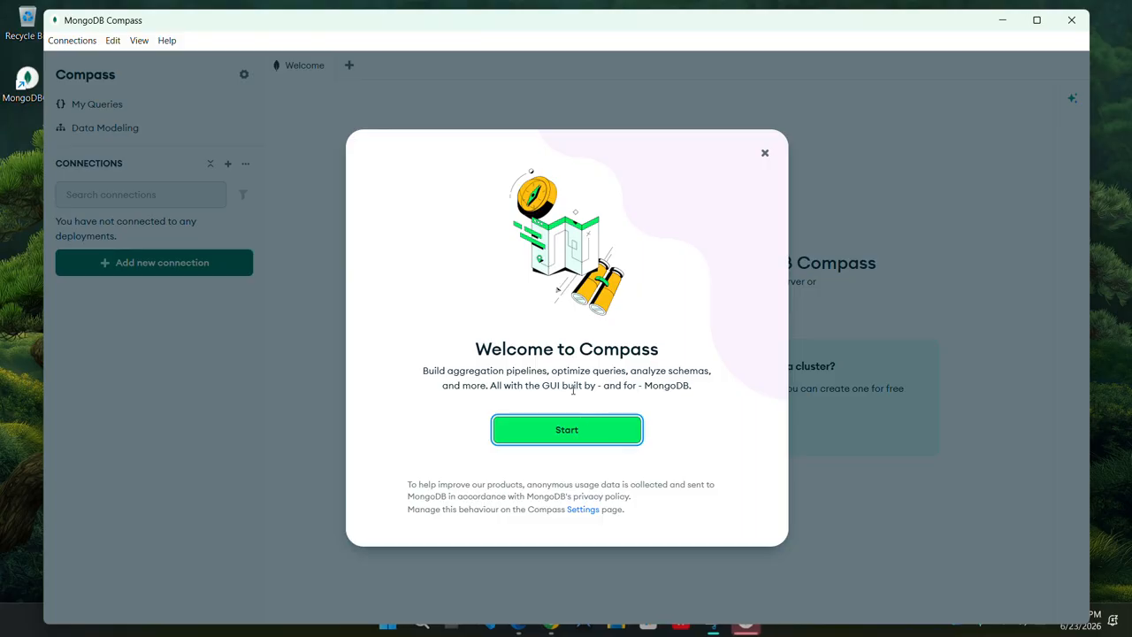
click(574, 432)
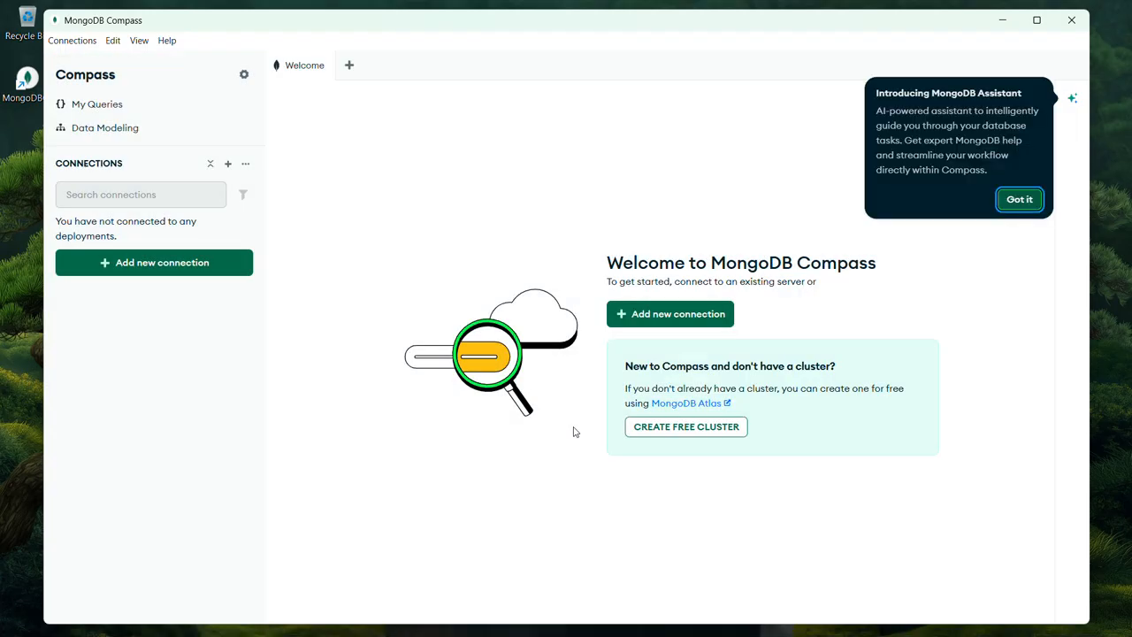
click(1017, 200)
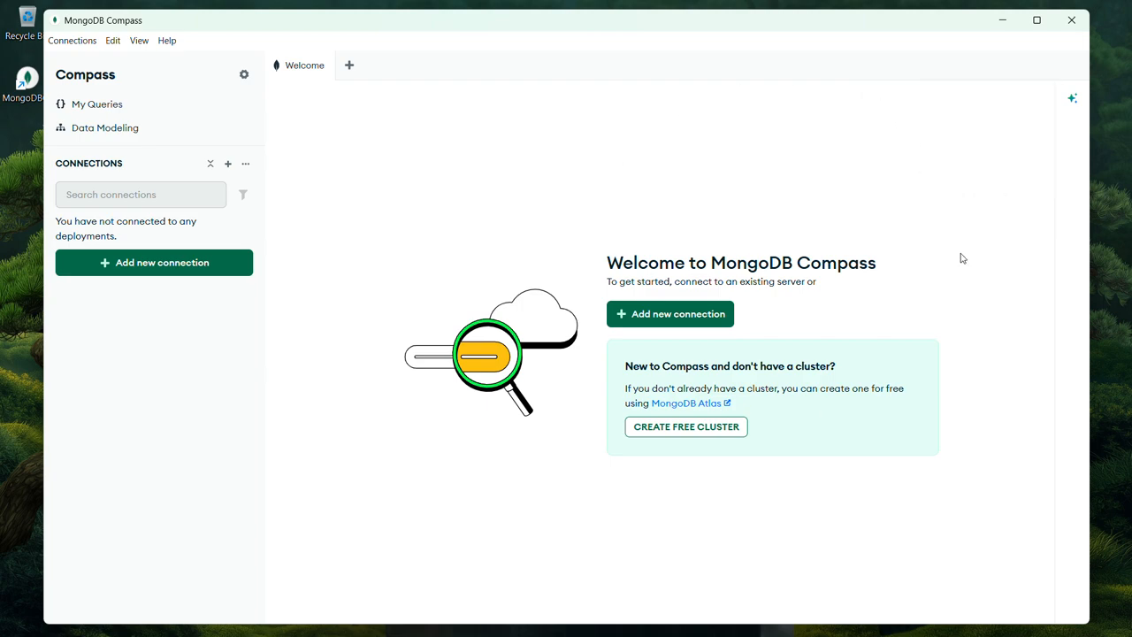
double_click(485, 26)
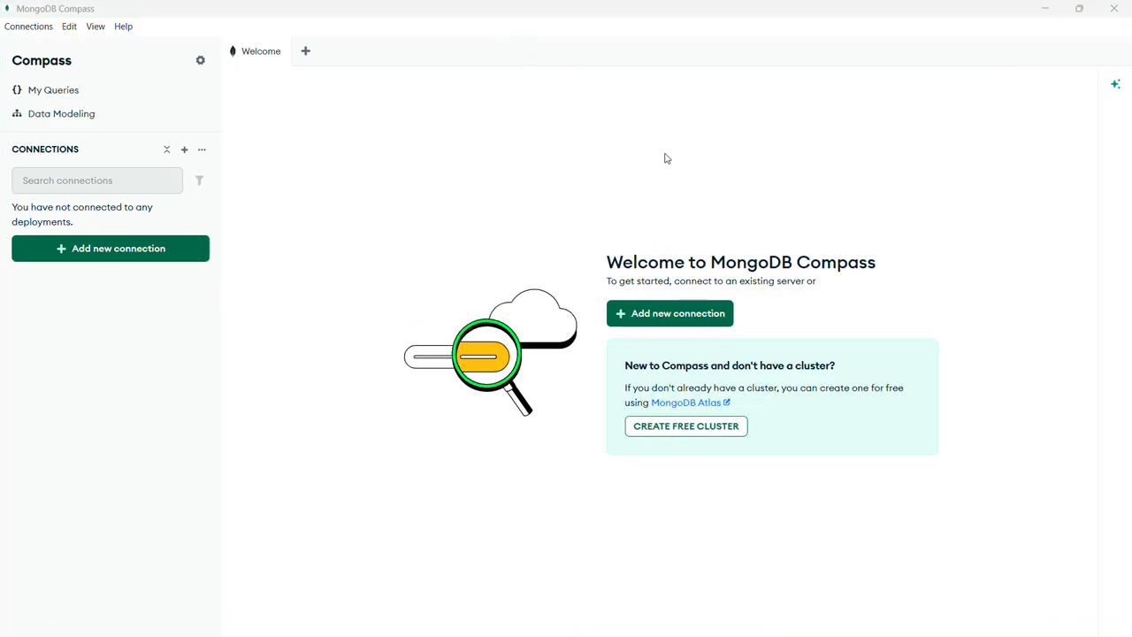
Create a connection named DemoDB to mongodb://localhost:27017/, then save it and connect.
click(673, 322)
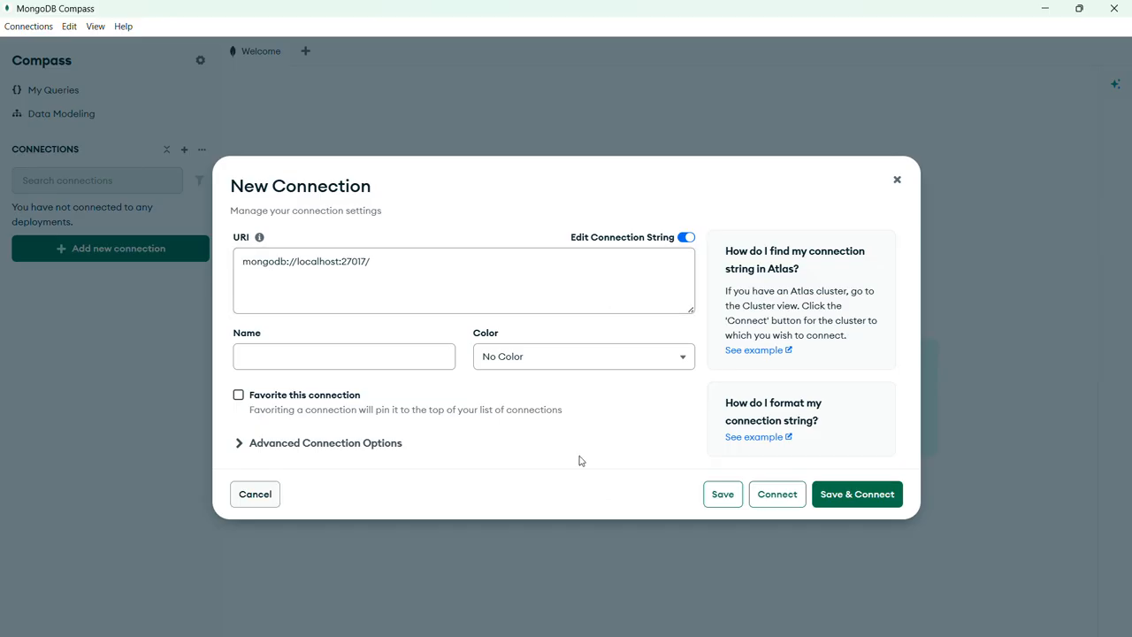
click(394, 361)
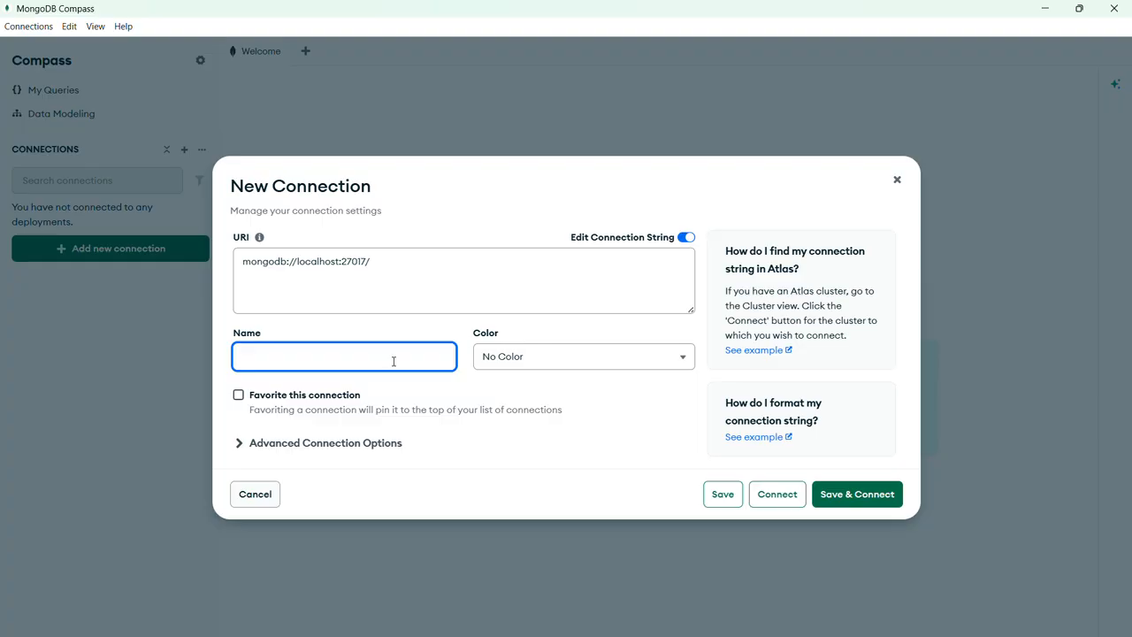
text(DemoDB)
click(841, 495)
click(840, 495)
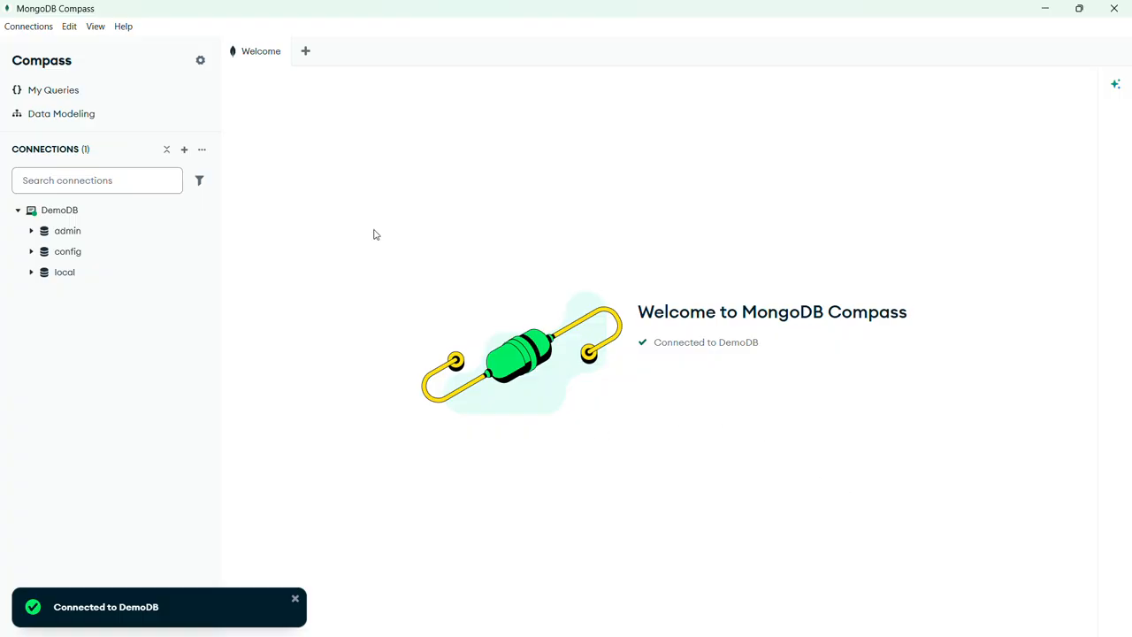
Create a collection named student in the admin database of DemoDB.
click(93, 238)
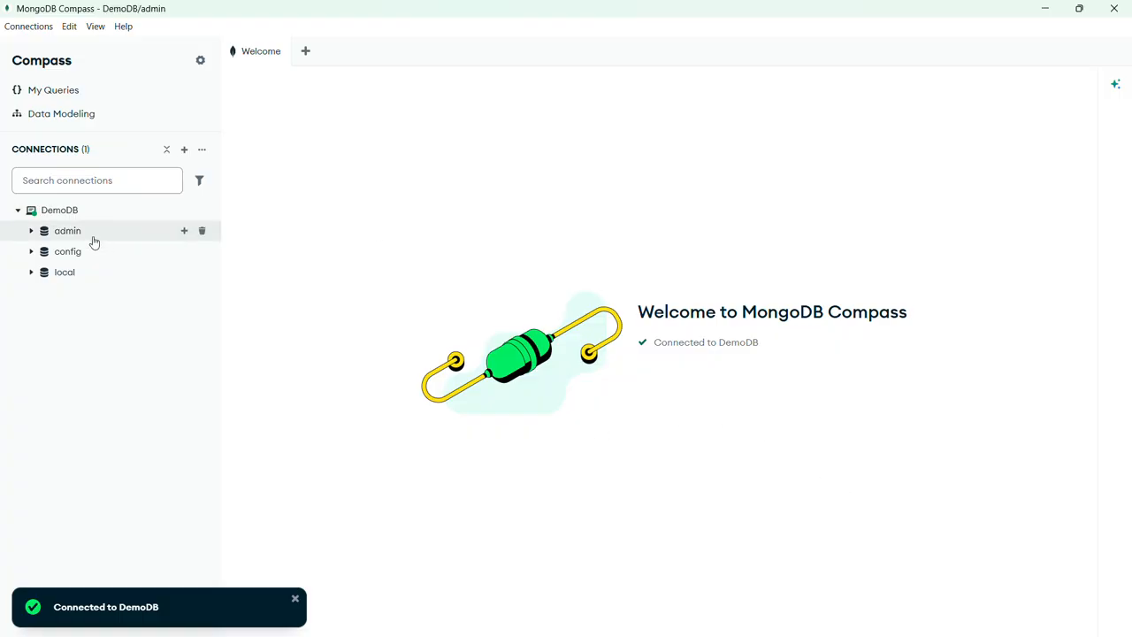
click(184, 233)
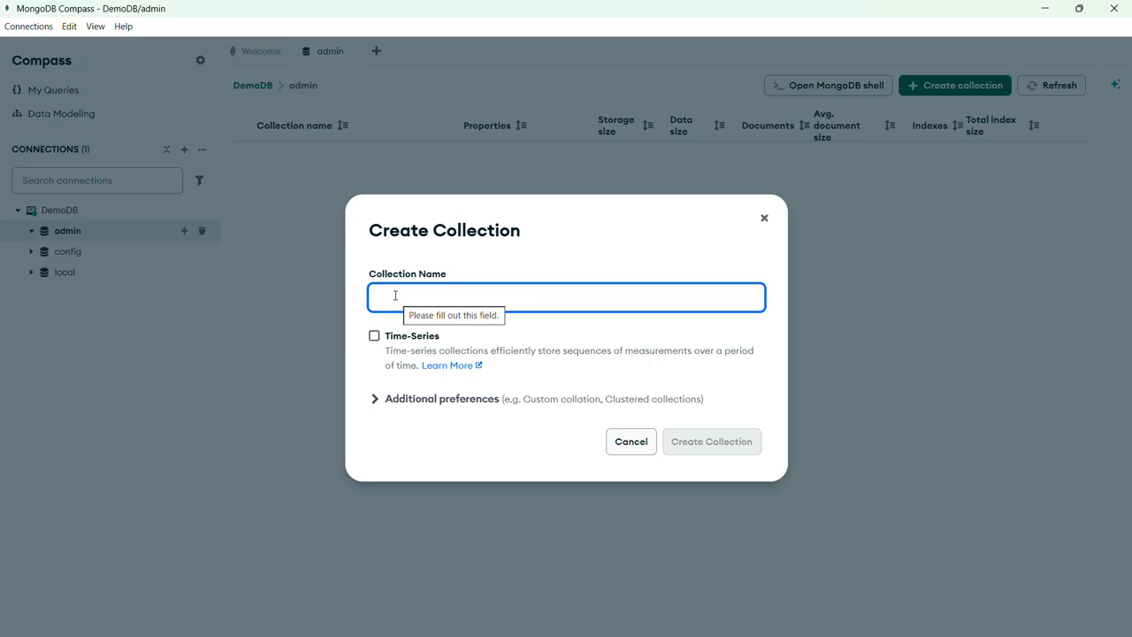
text(stude)
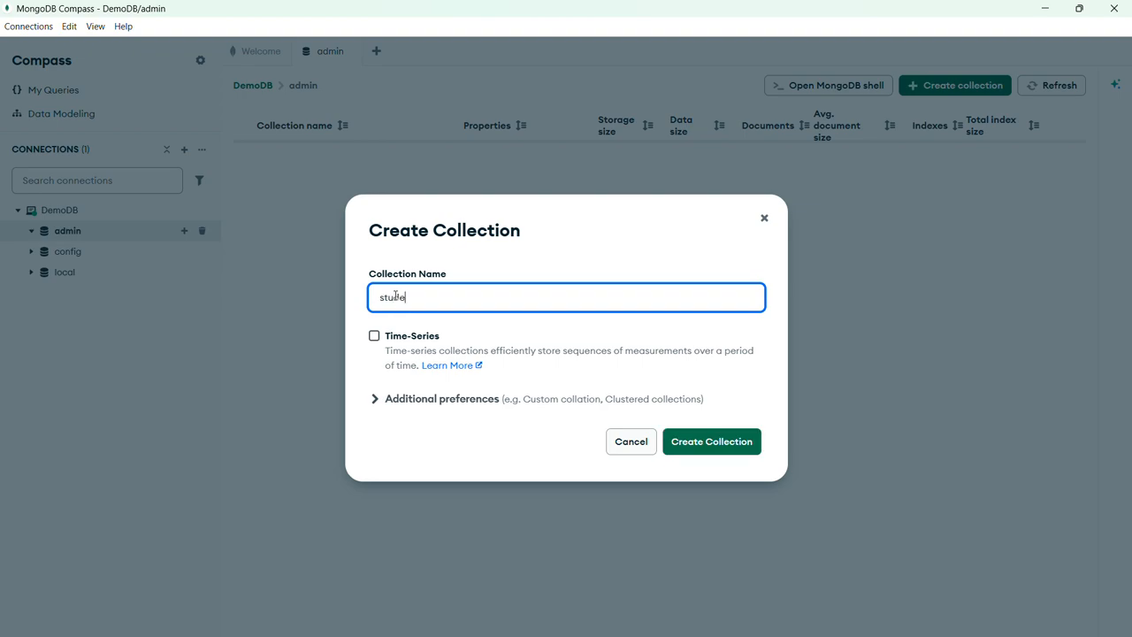
text(nt)
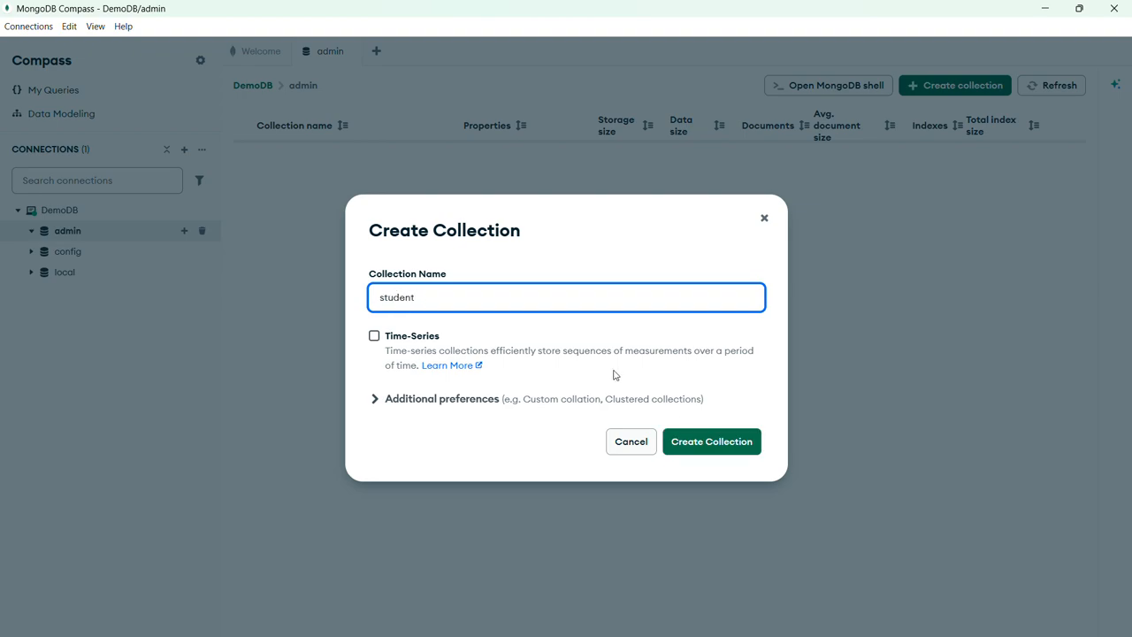
click(696, 439)
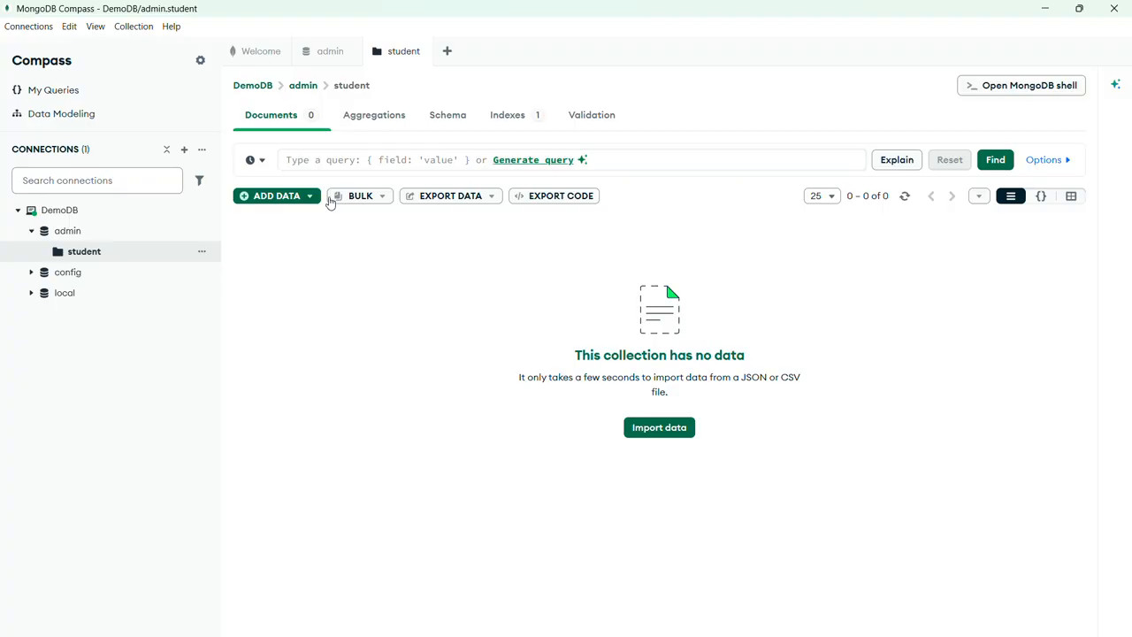
Insert a document into the student collection using the default template with only the generated _id.
click(273, 198)
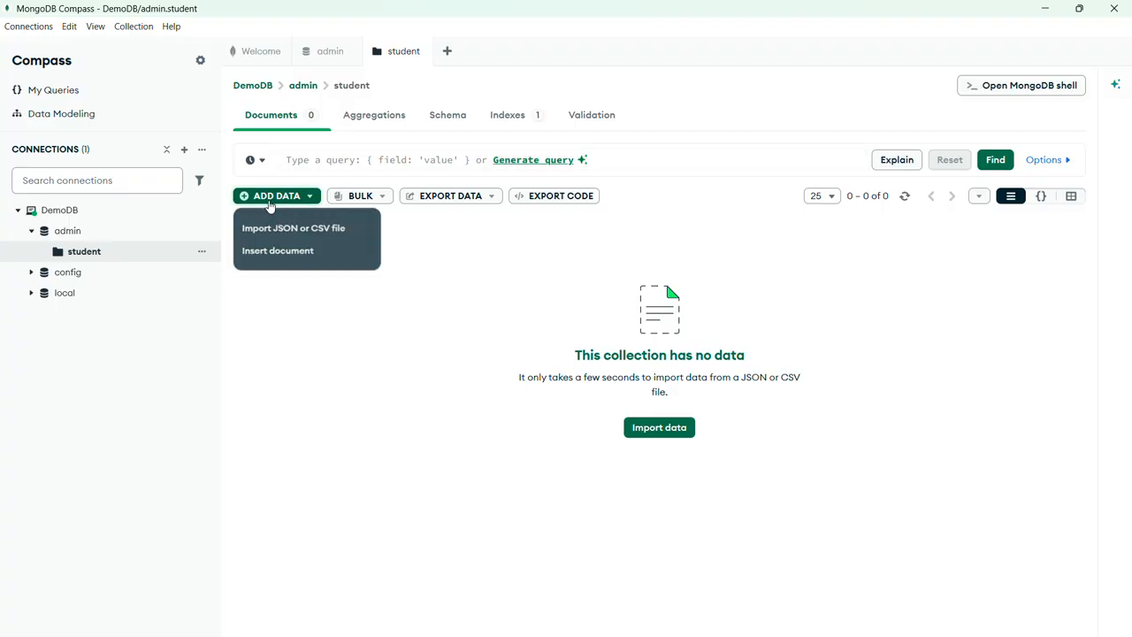
click(281, 256)
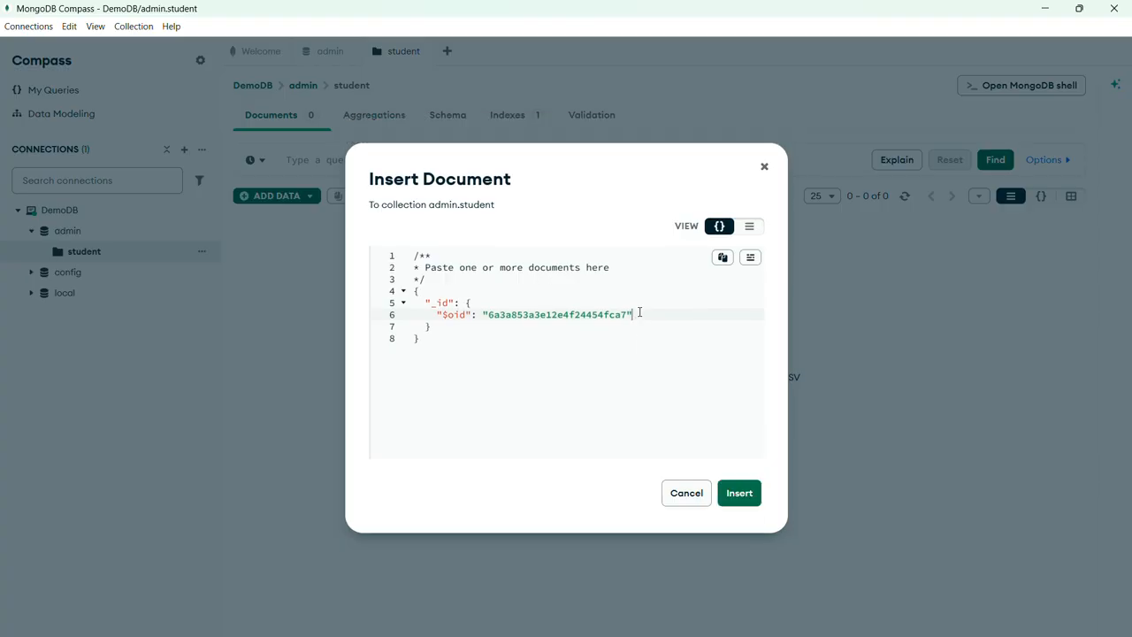
click(748, 492)
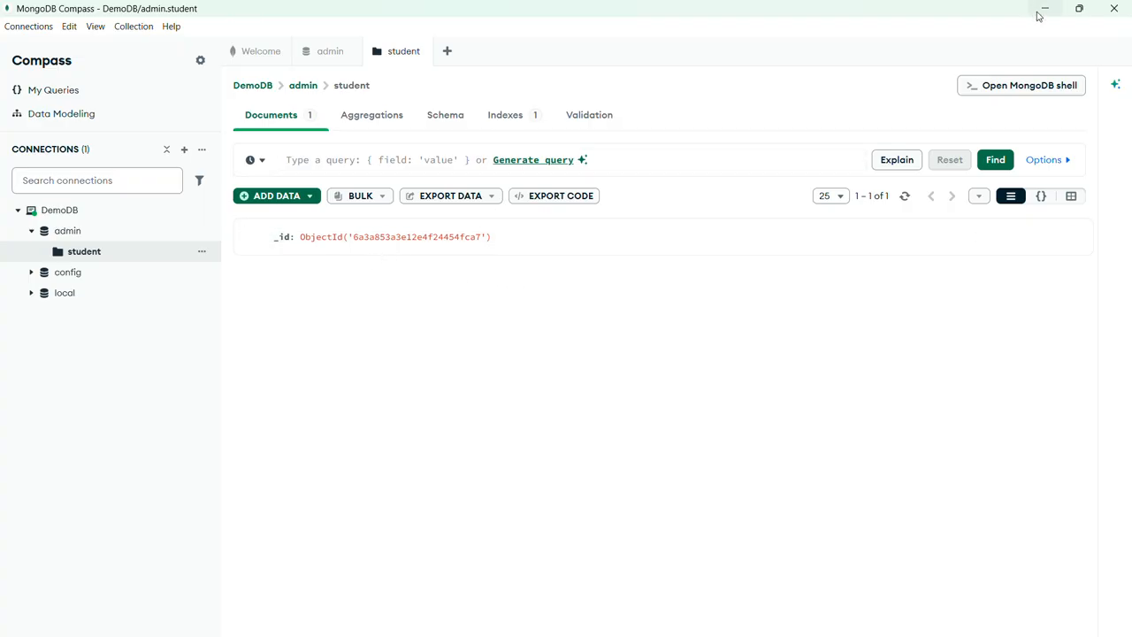
Open the MongoDB shell from the student collection, then minimize Compass and switch to the Edge browser.
click(1007, 85)
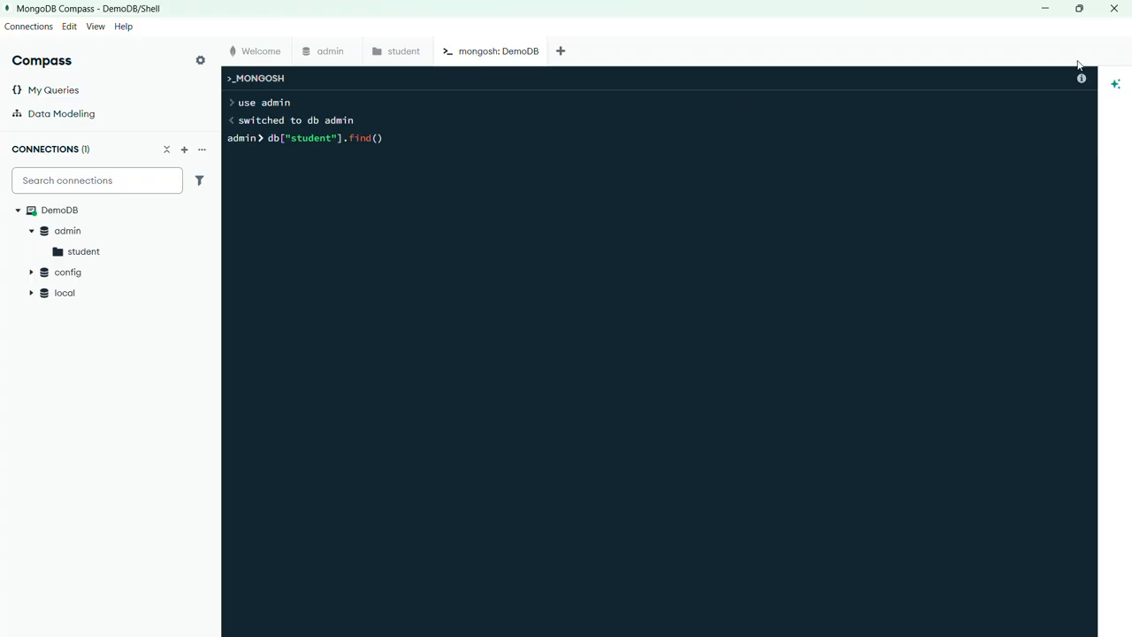
click(1053, 9)
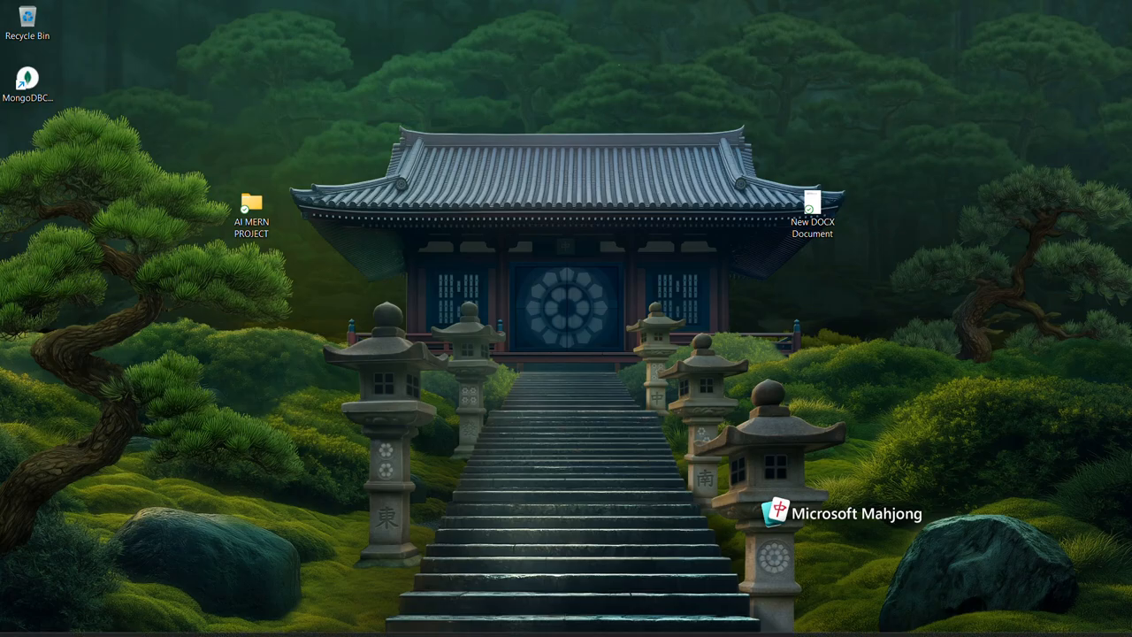
click(525, 628)
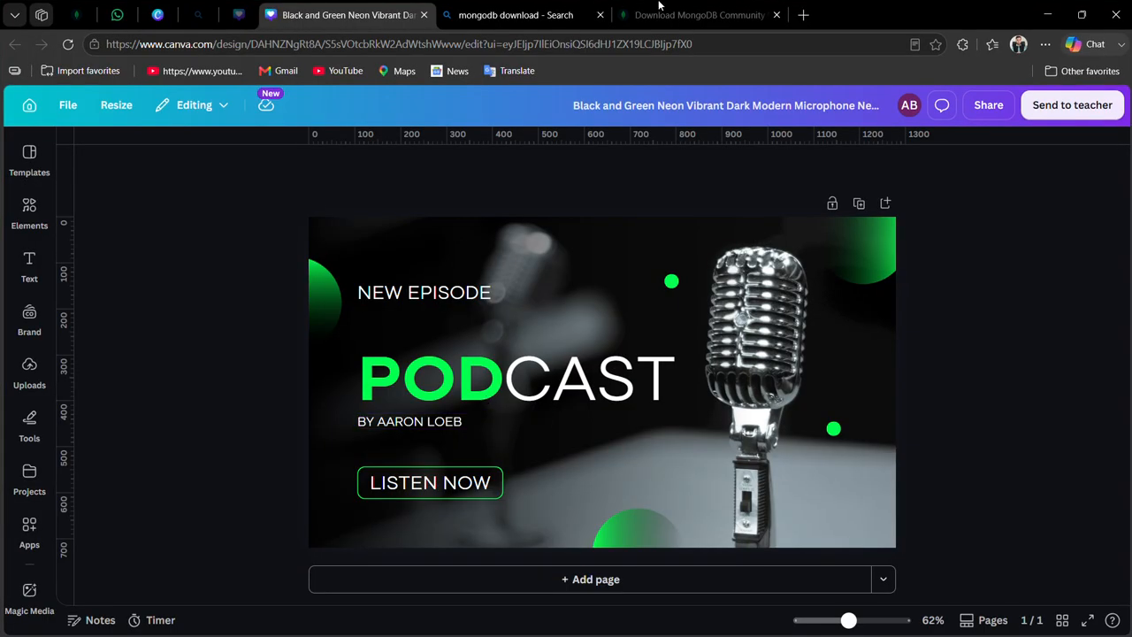
Search the web for "mongodb shell download" and open MongoDB's official MongoDB Shell Download page.
click(672, 16)
scroll(566, 353, down, 2)
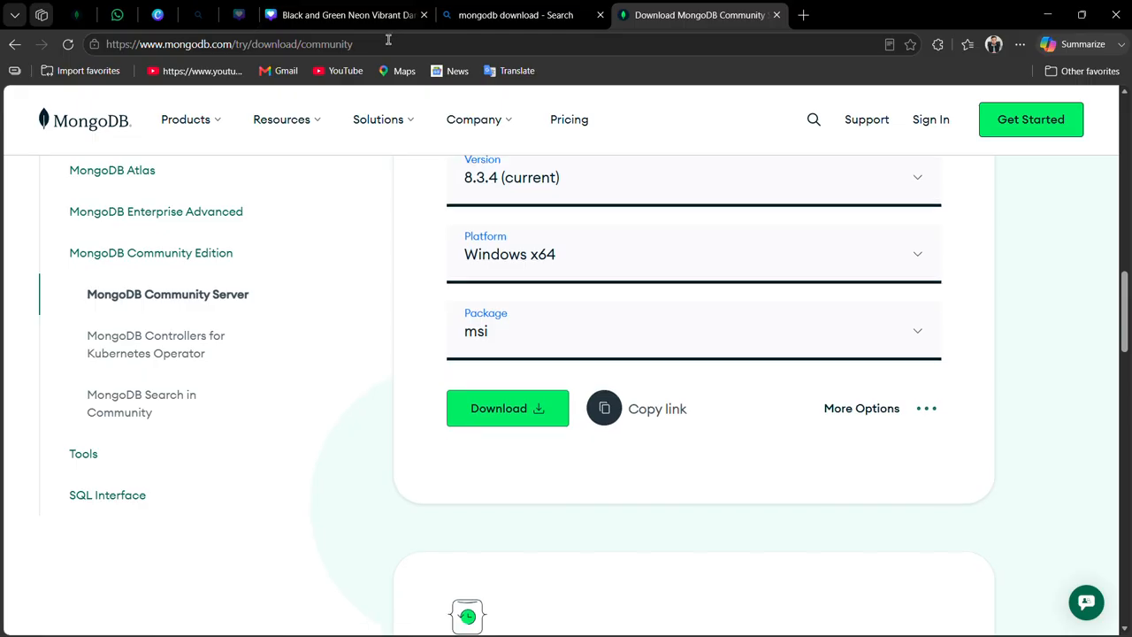
click(388, 41)
text(mongob)
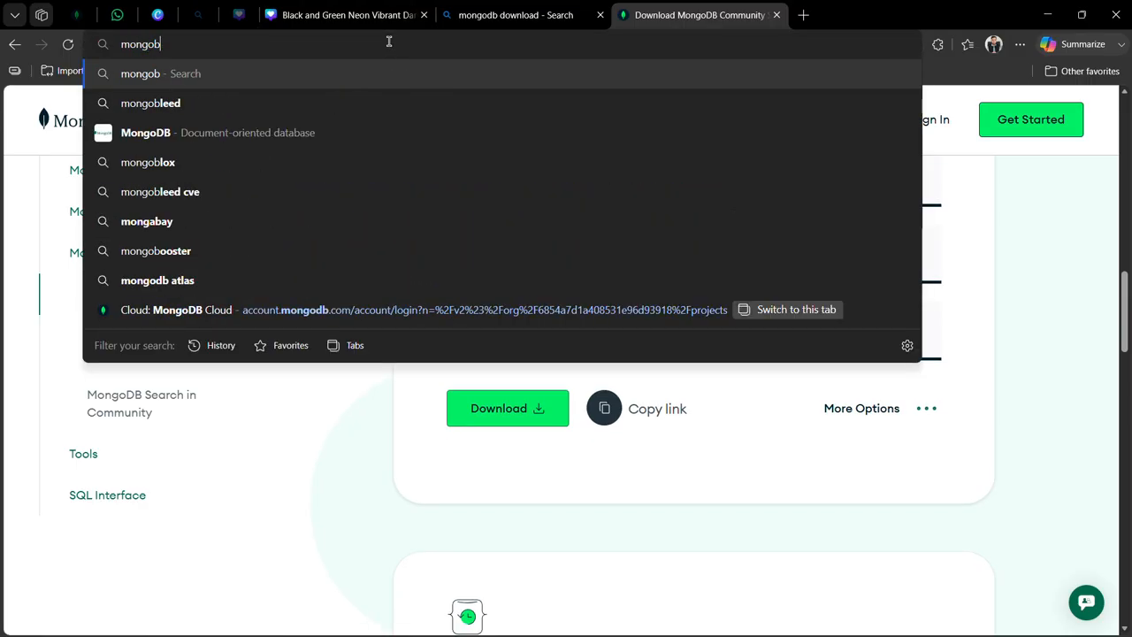
key(BackSpace)
text(db dhell)
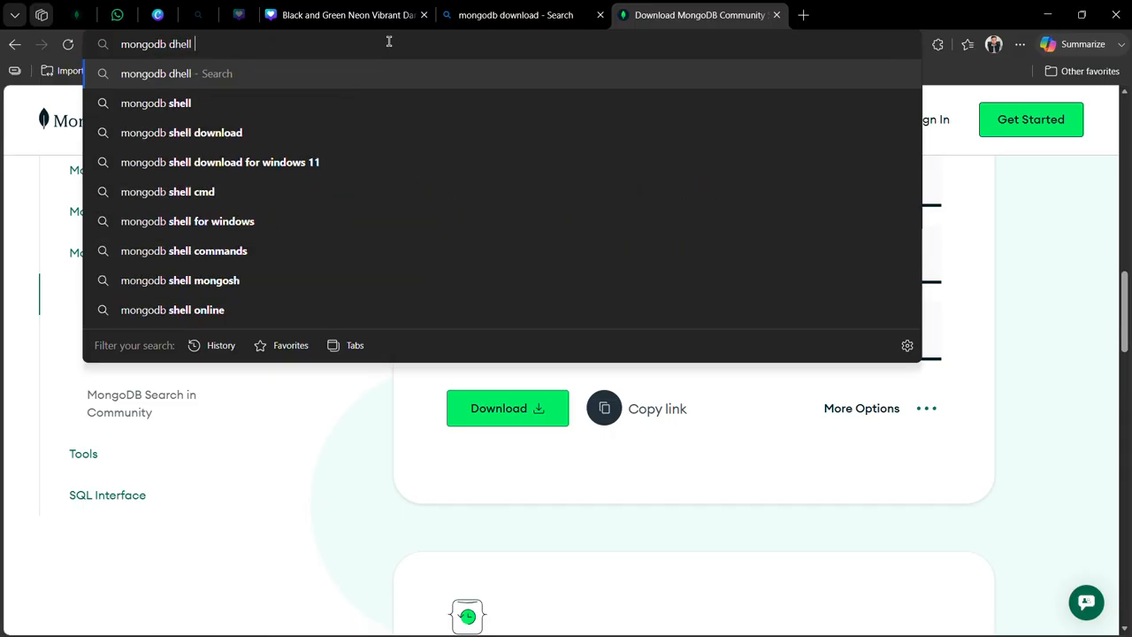
click(252, 135)
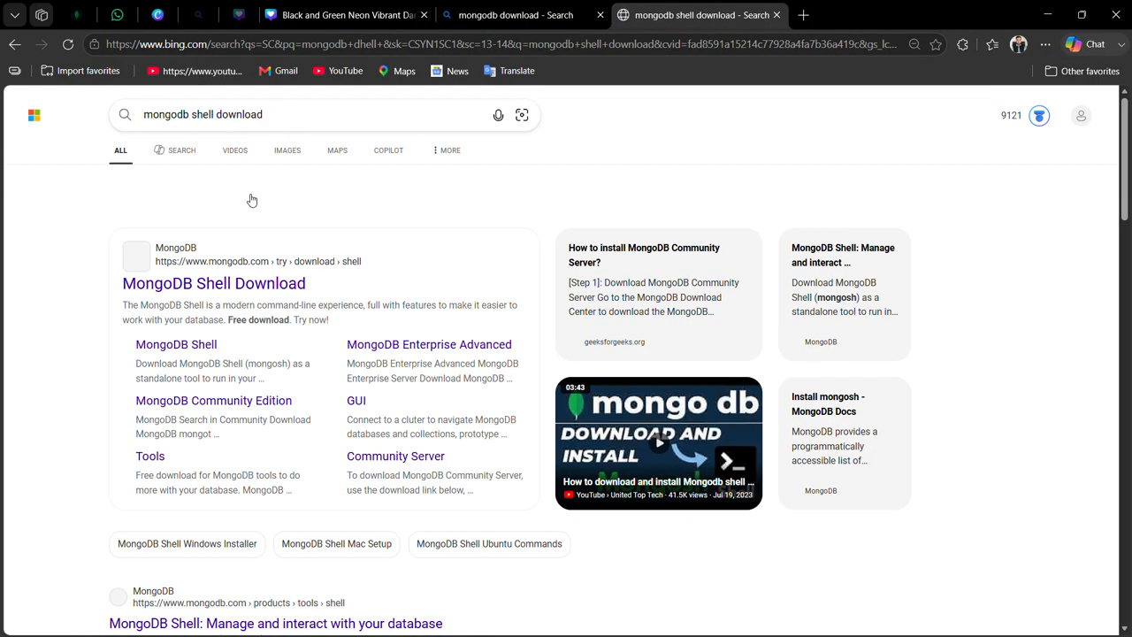
click(230, 283)
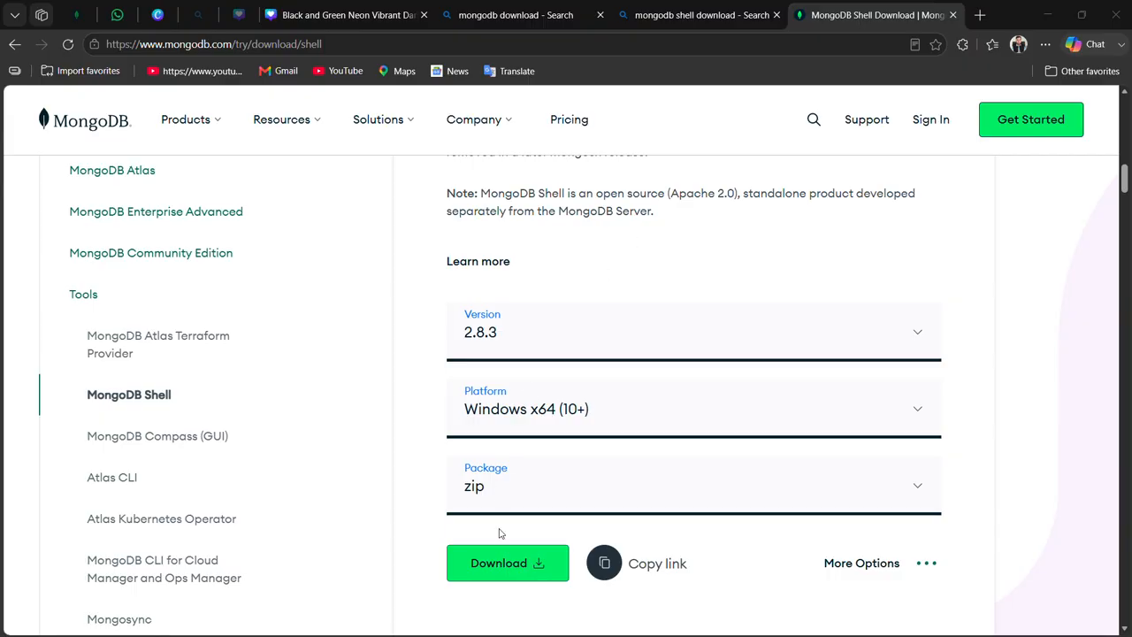
Download the MongoDB Shell 2.8.3 zip package for Windows x64 (10+) and open the folder containing the download.
click(503, 563)
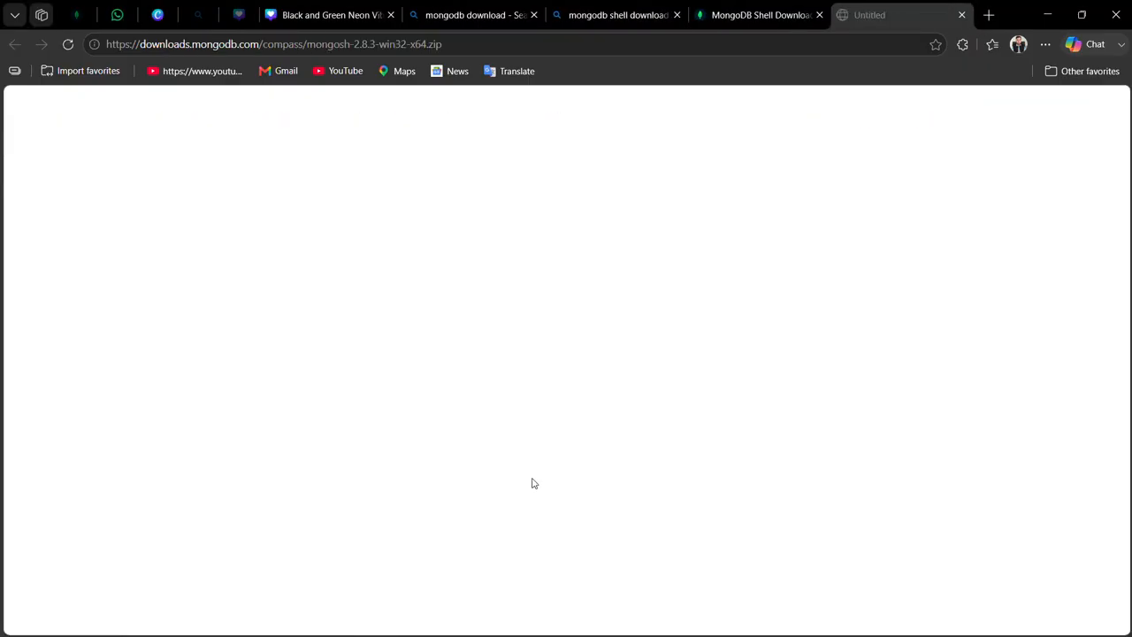
click(769, 9)
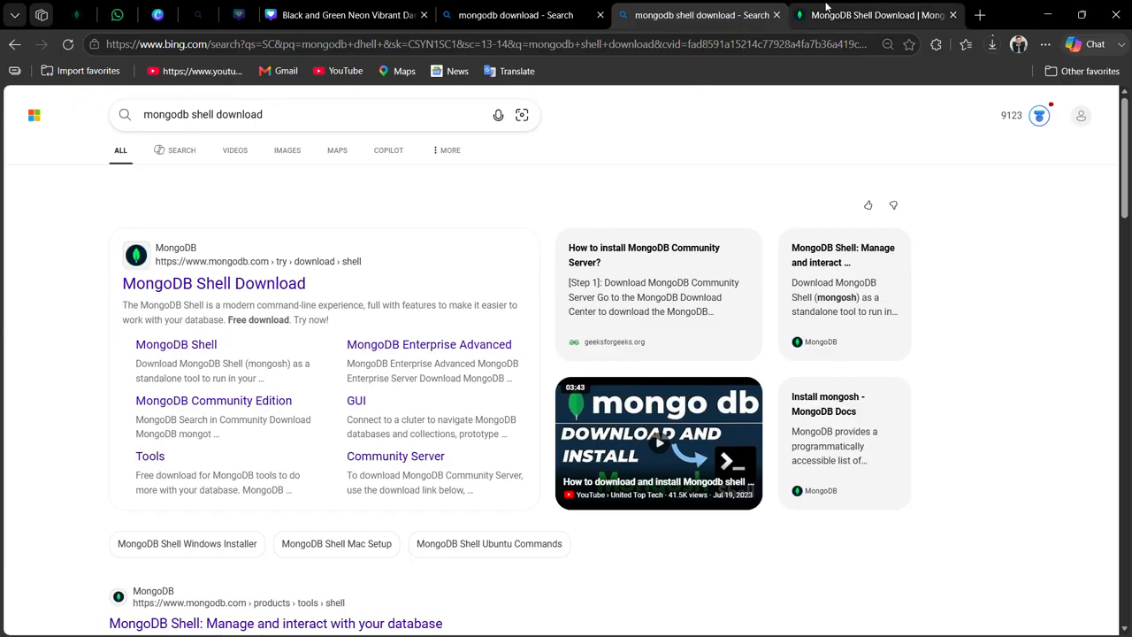
click(830, 13)
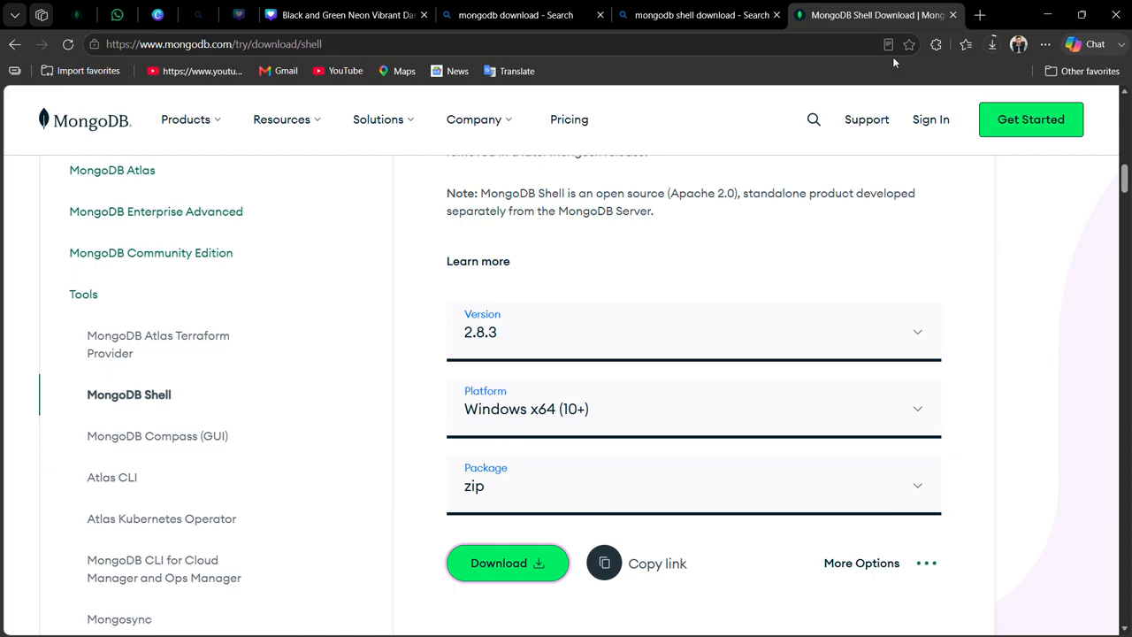
click(1002, 47)
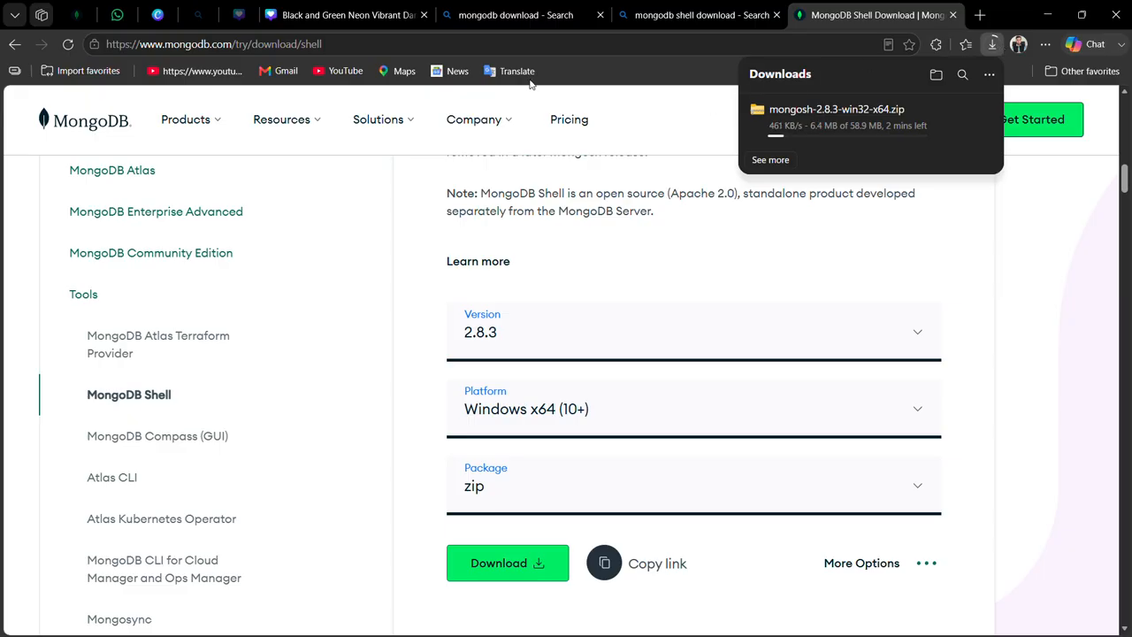
click(484, 29)
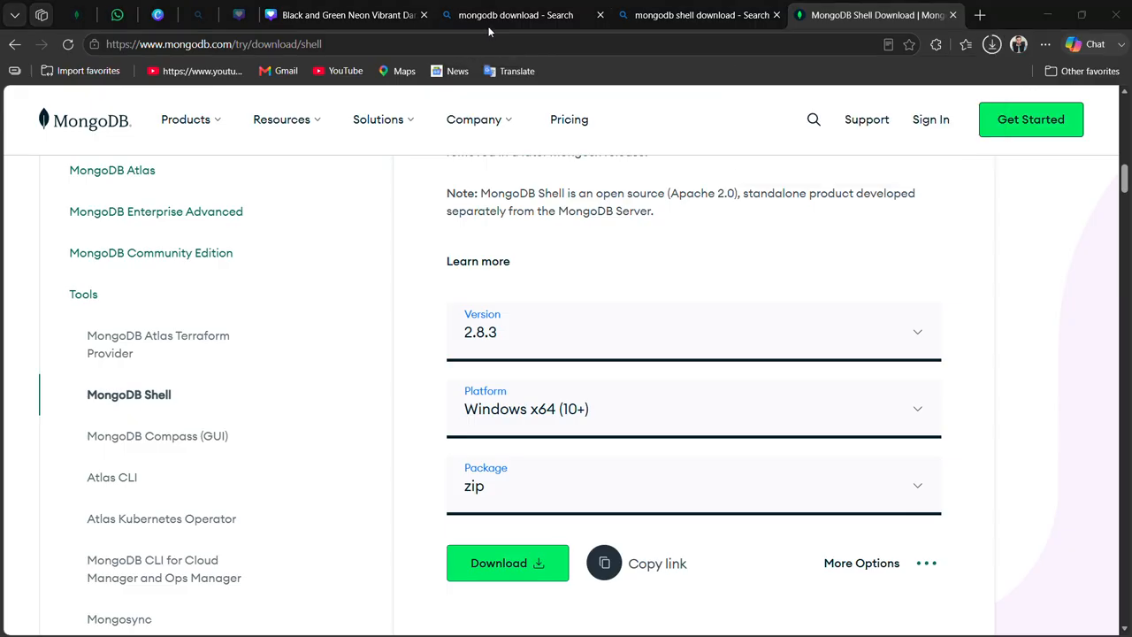
click(992, 44)
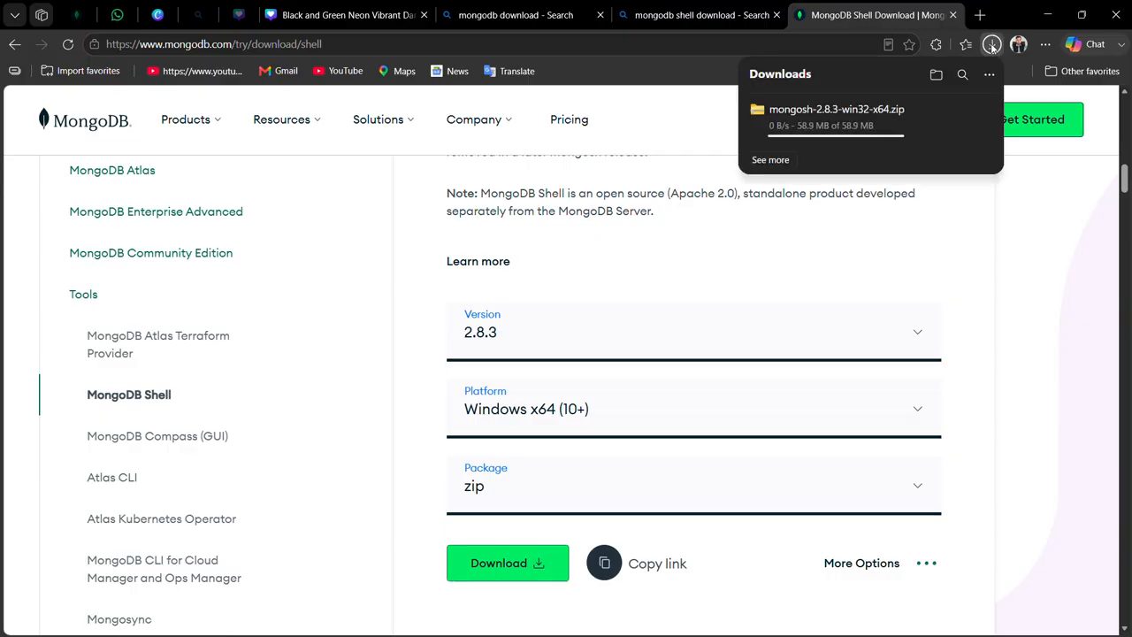
click(936, 74)
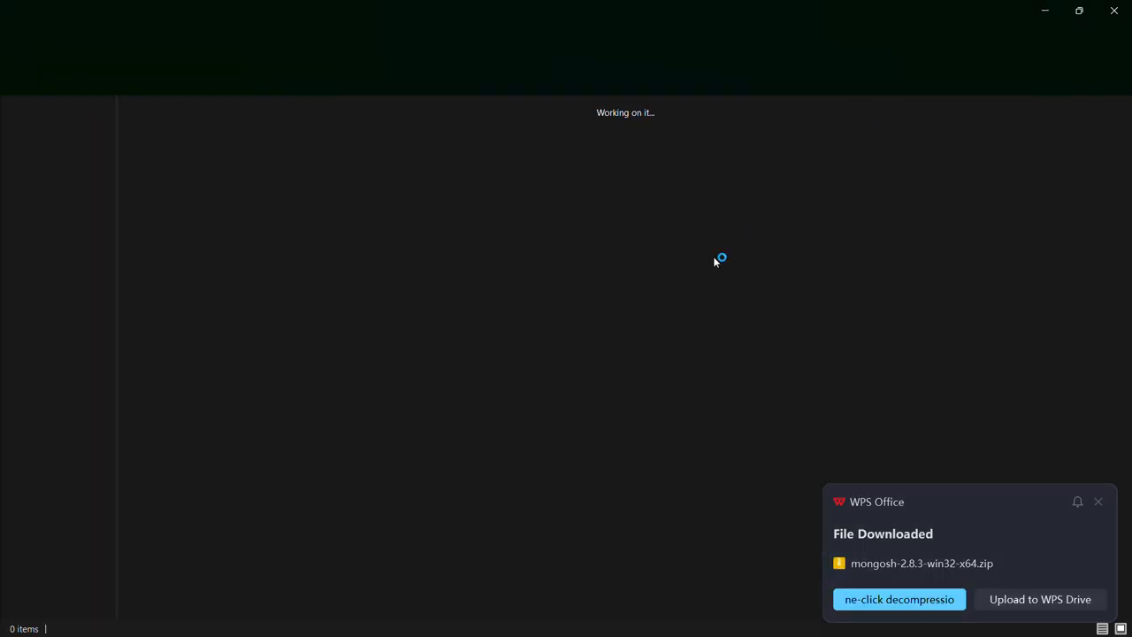
Extract the mongosh-2.8.3-win32-x64 archive into C:\Program Files\MongoDB, granting administrator permission for the copy.
click(184, 177)
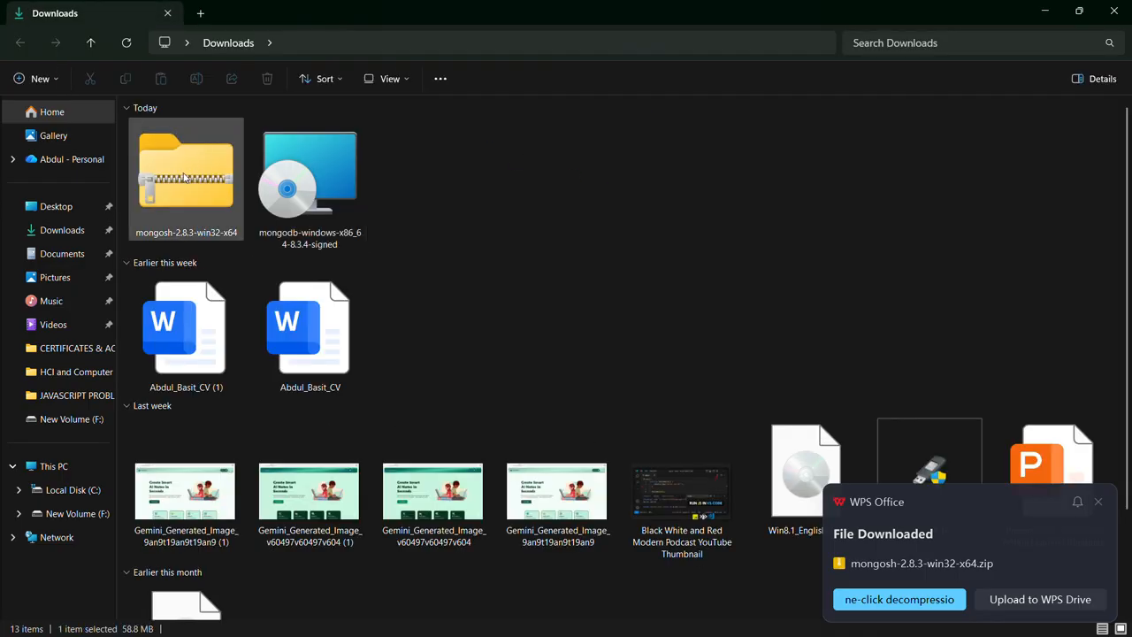
right_click(191, 177)
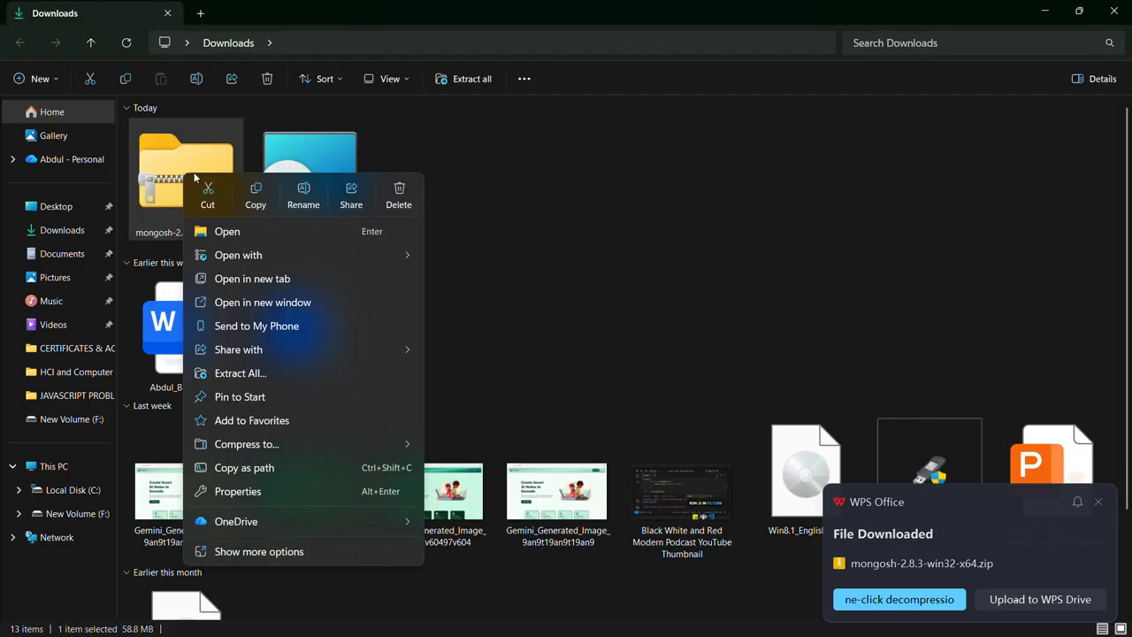
click(277, 373)
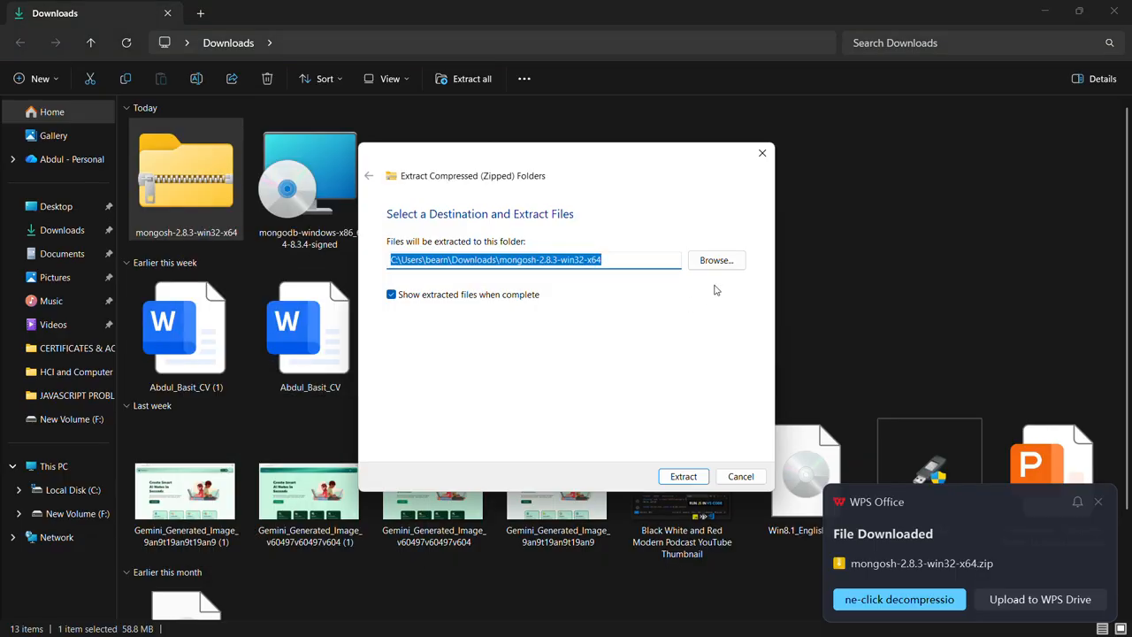
click(725, 259)
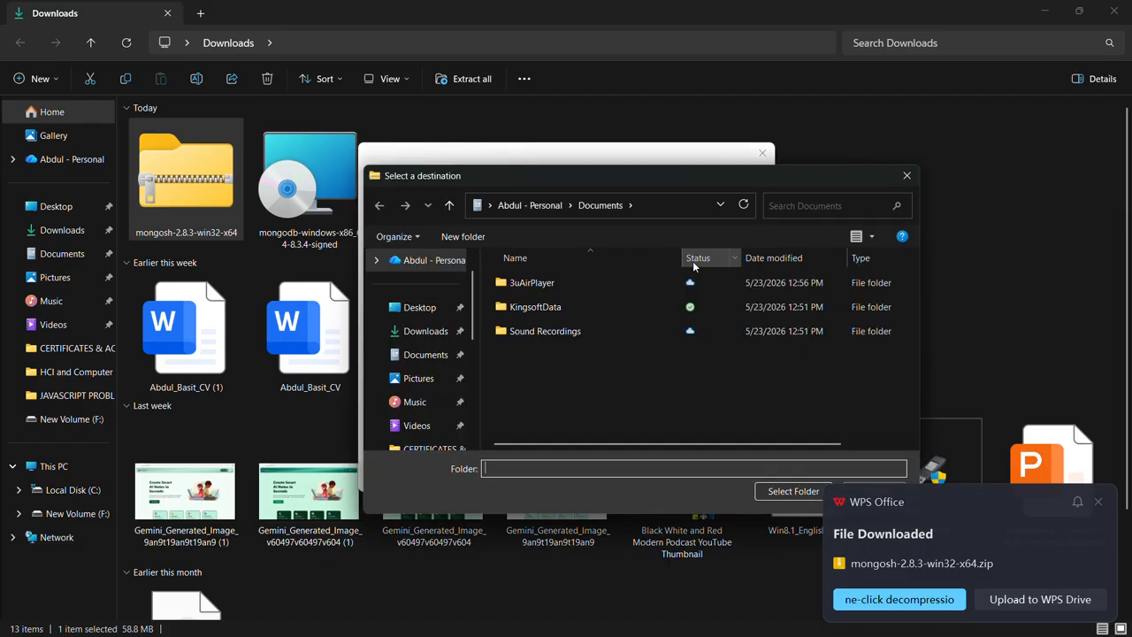
scroll(415, 379, down, 3)
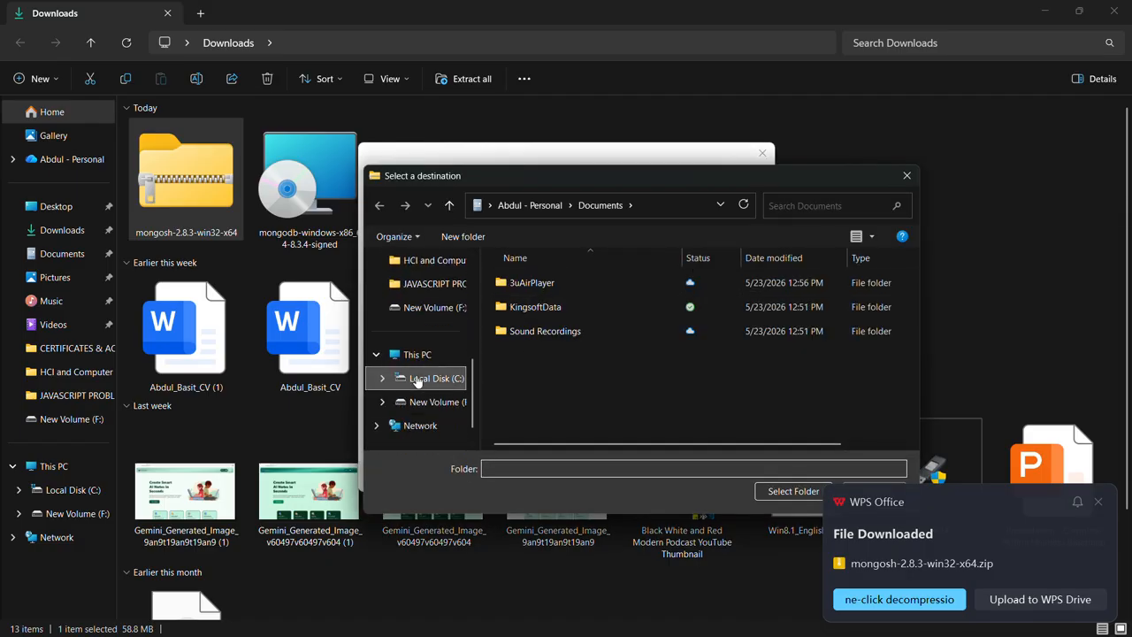
click(416, 378)
double_click(756, 176)
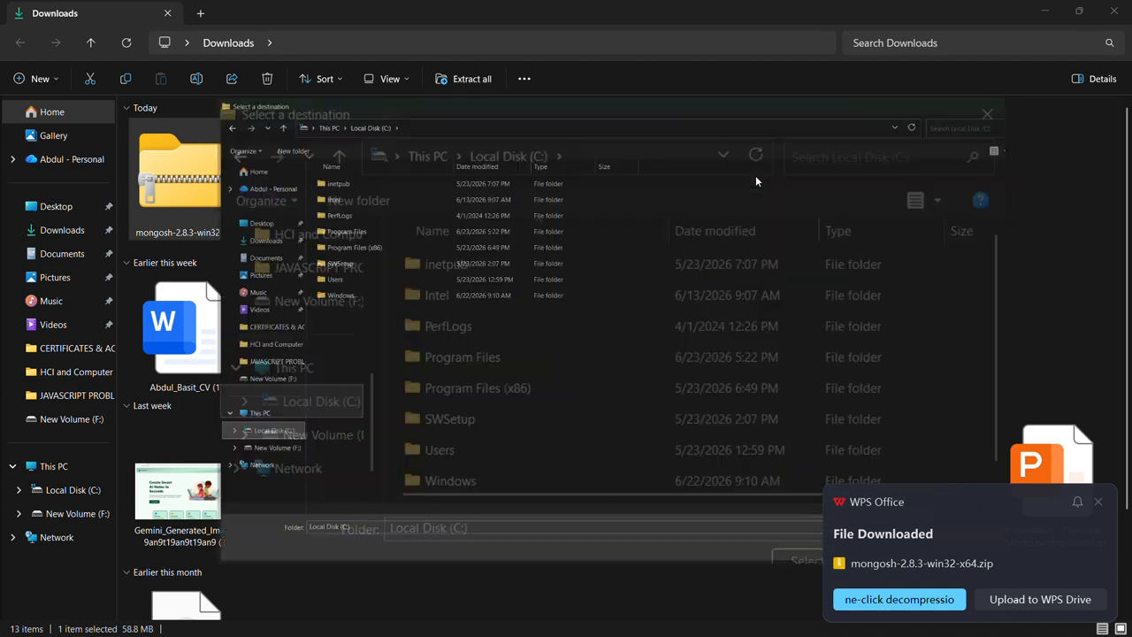
double_click(265, 182)
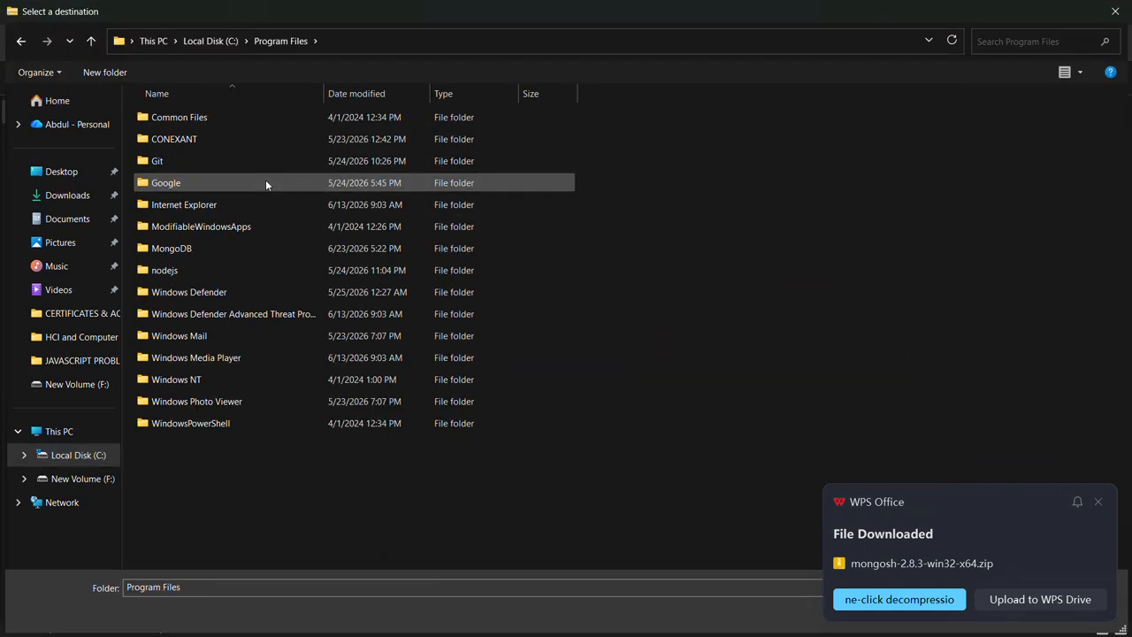
click(230, 249)
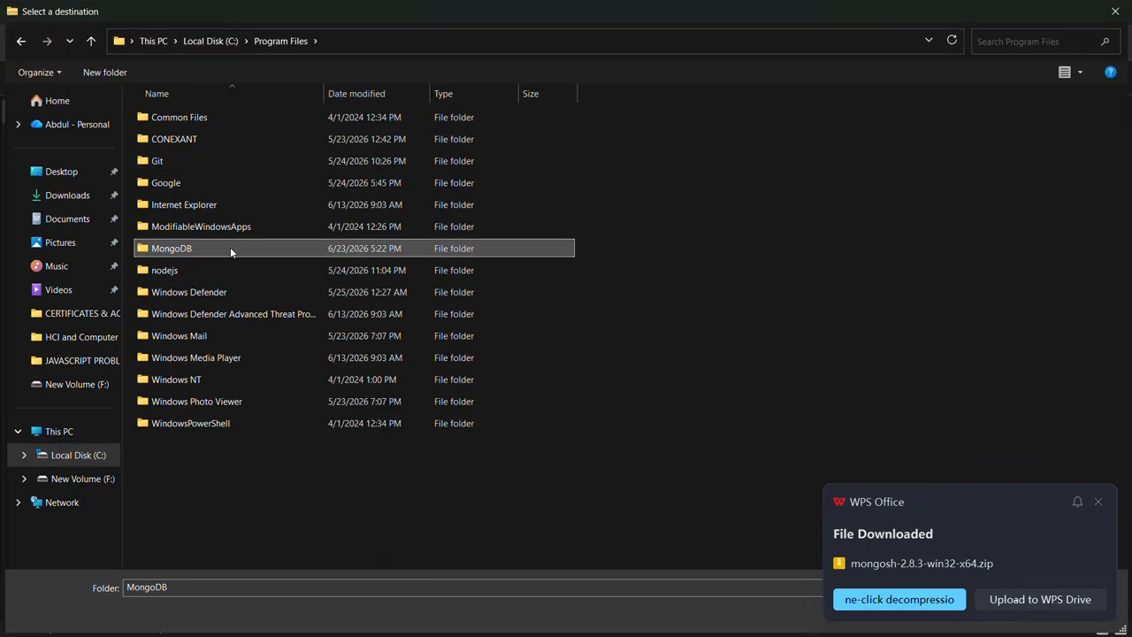
double_click(230, 248)
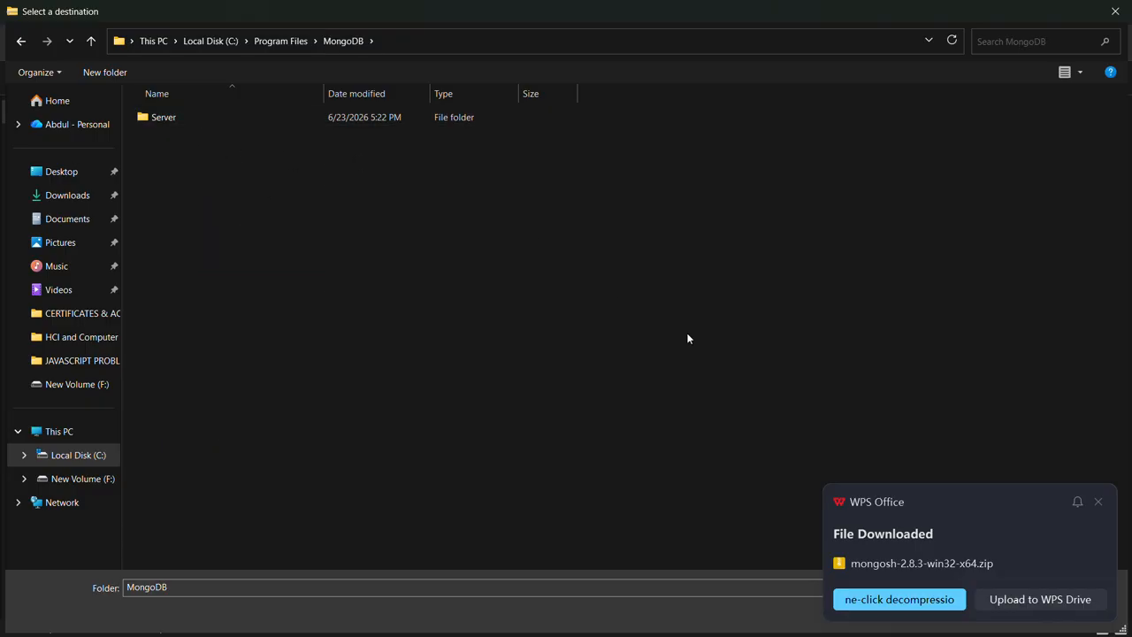
click(1099, 502)
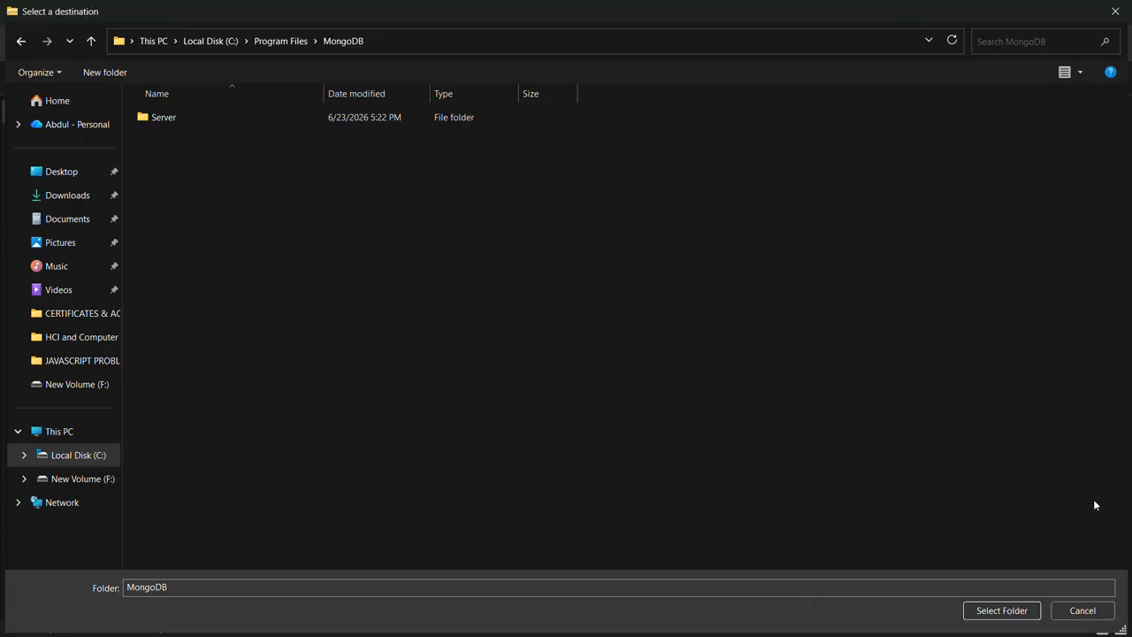
click(1000, 611)
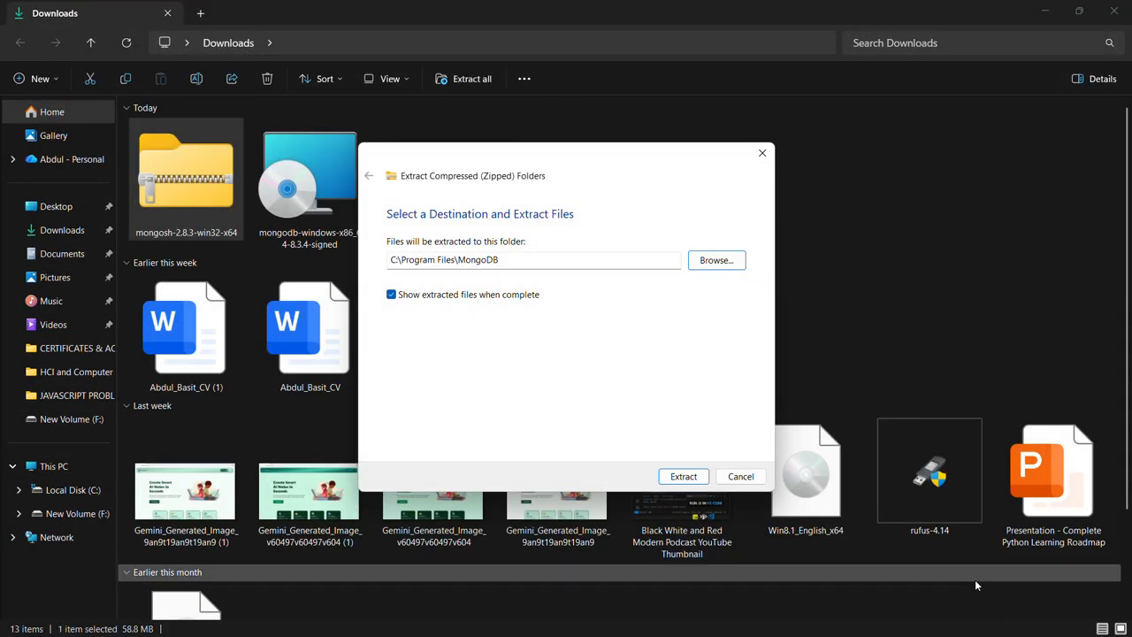
click(683, 477)
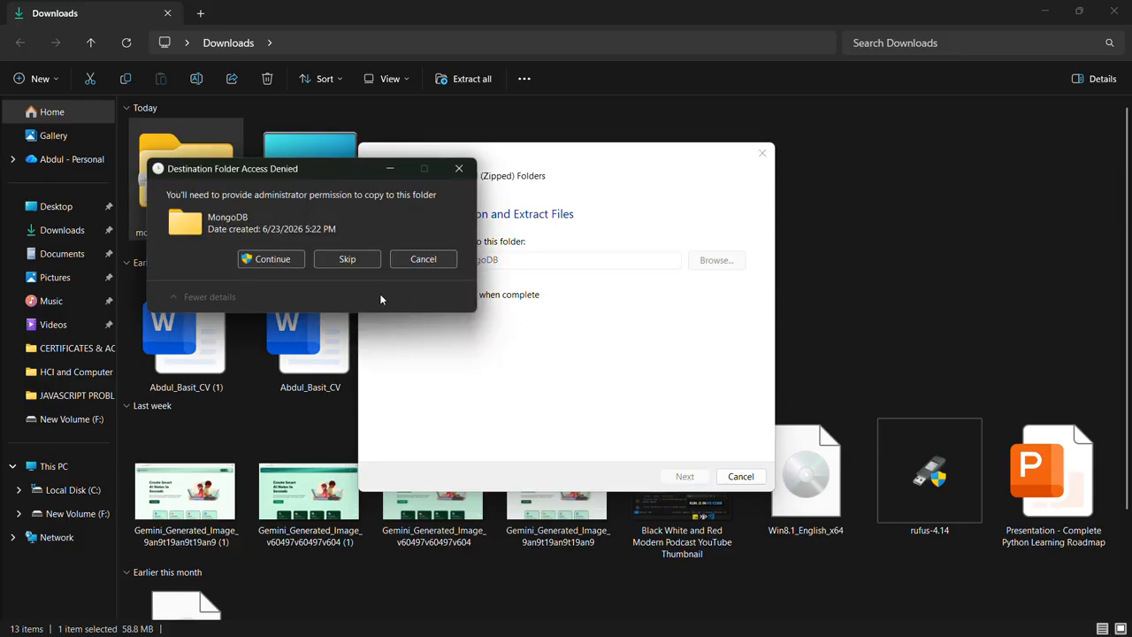
click(286, 256)
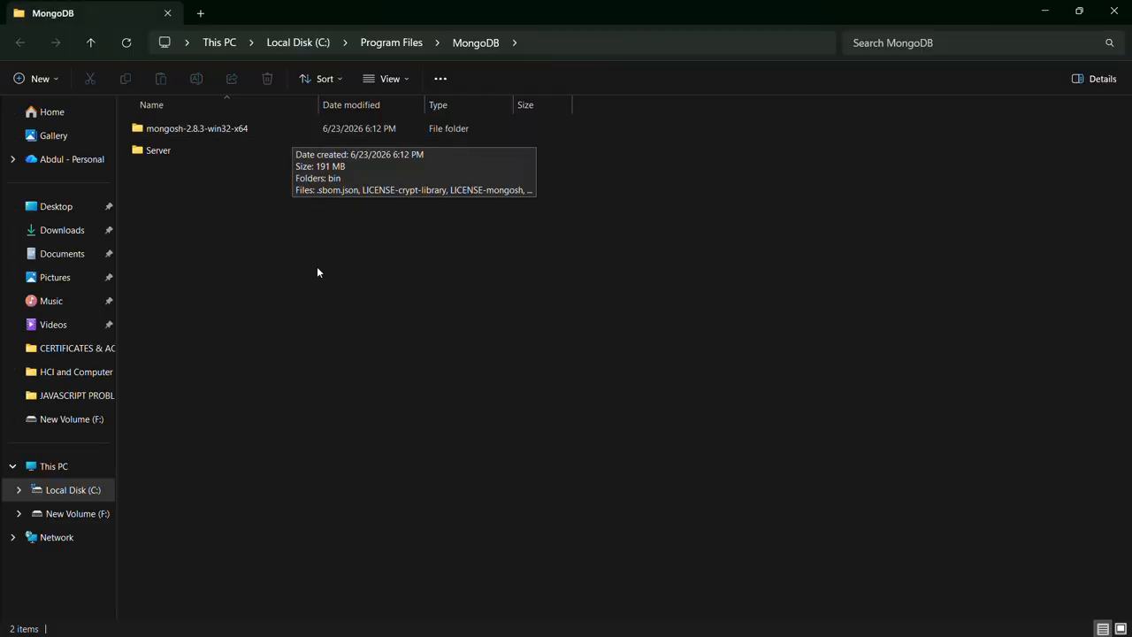
Show the MongoDB and extracted mongosh-2.8.3-win32-x64 folders in an icon view, and open the latter's bin folder.
right_click(328, 390)
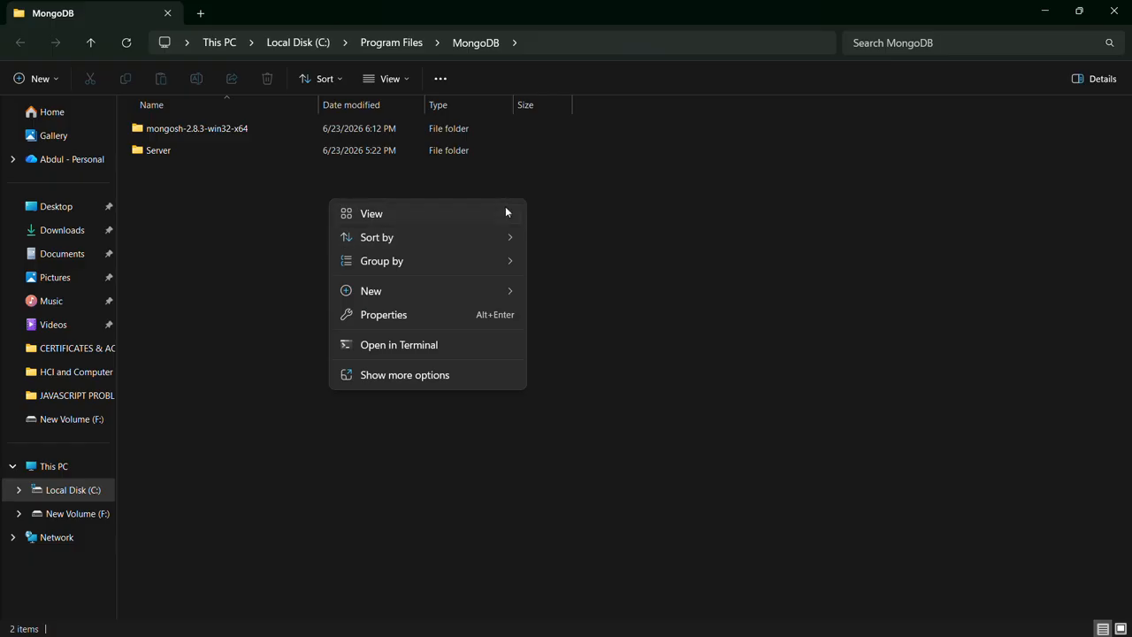
mouse_move(506, 213)
click(566, 229)
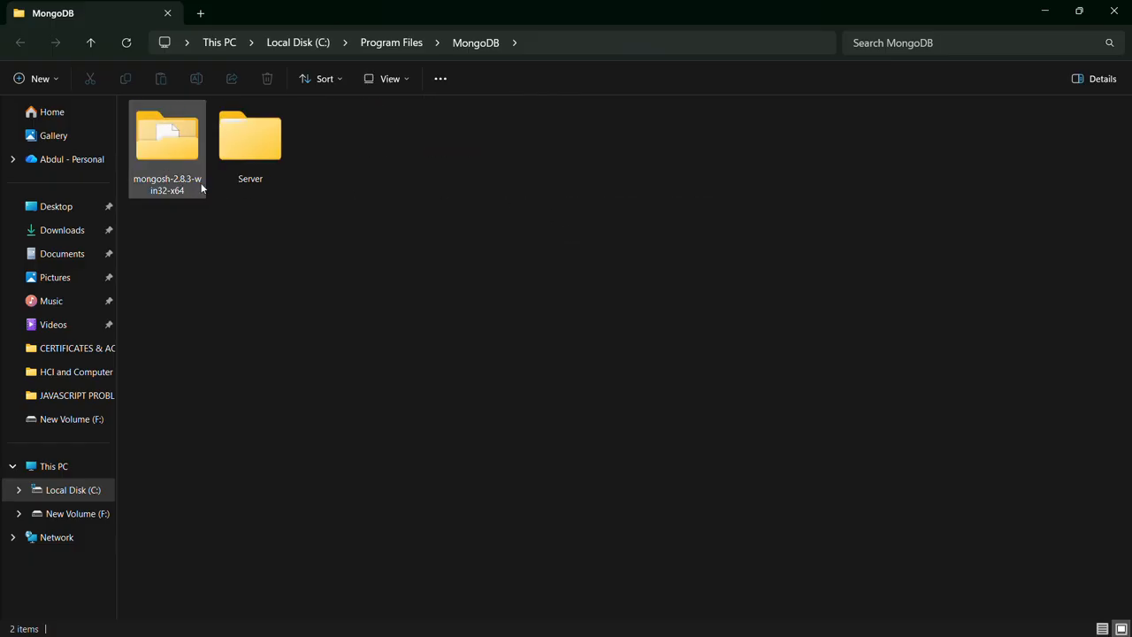
double_click(179, 181)
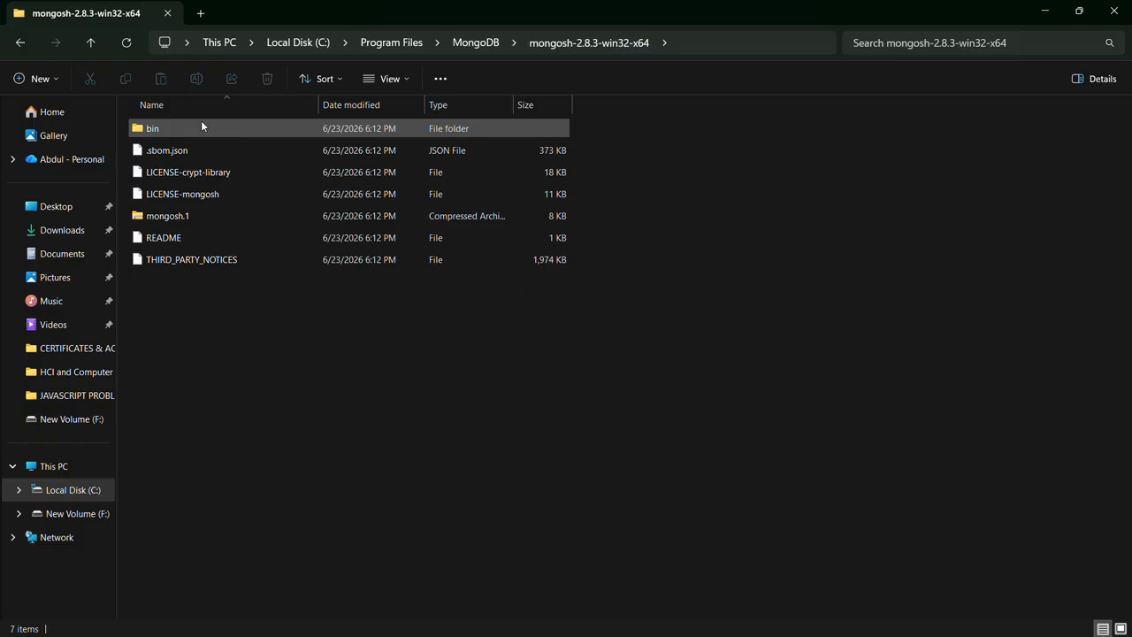
right_click(202, 309)
mouse_move(293, 311)
click(449, 333)
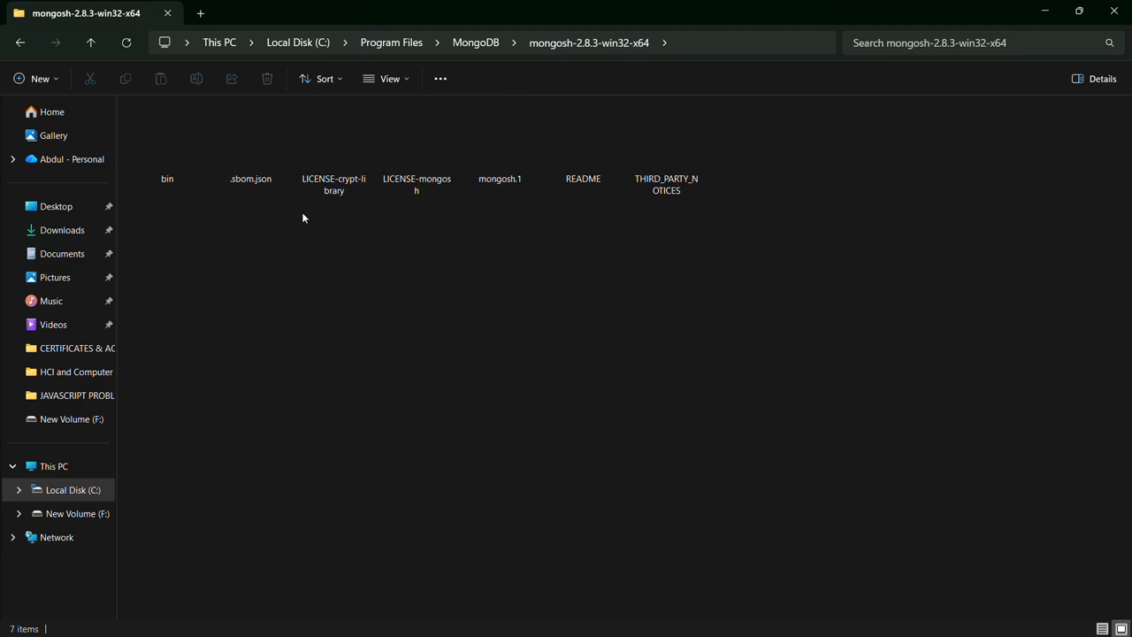
double_click(168, 142)
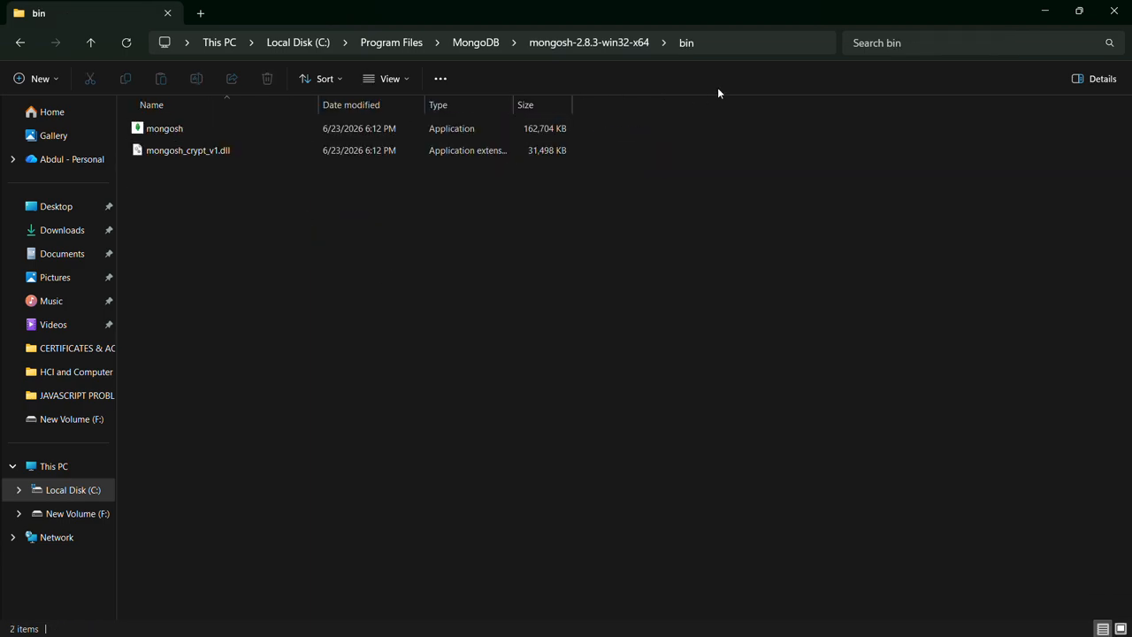
Select the full path C:\Program Files\MongoDB\mongosh-2.8.3-win32-x64\bin for copying, then minimize the open windows to reach the desktop.
click(739, 42)
key(ctrl+c)
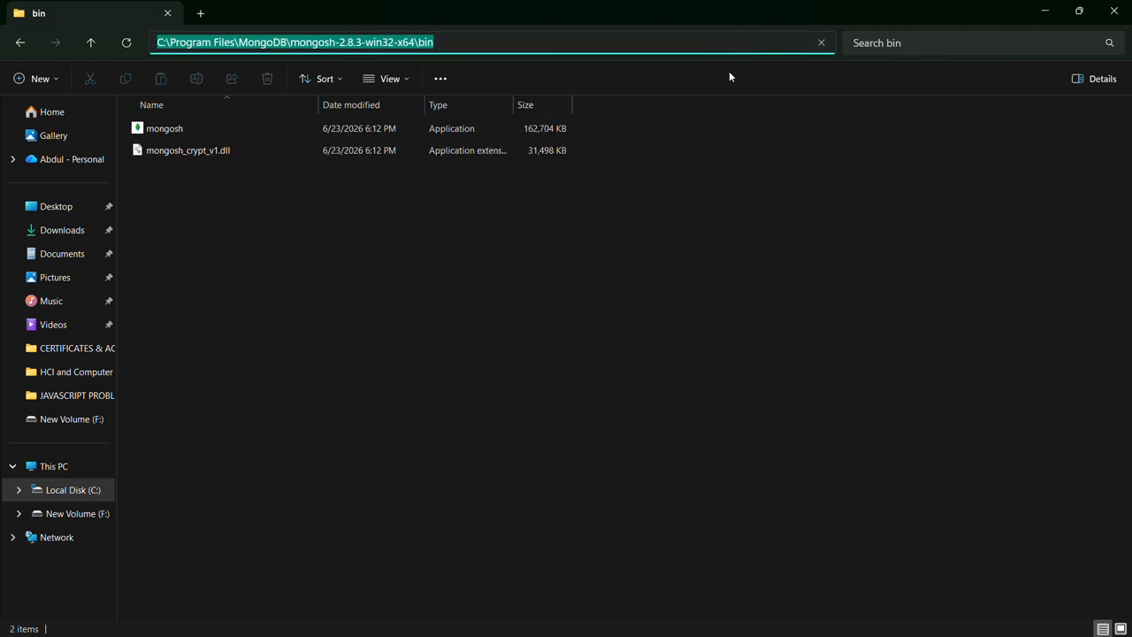
click(1051, 18)
click(1052, 19)
click(1051, 18)
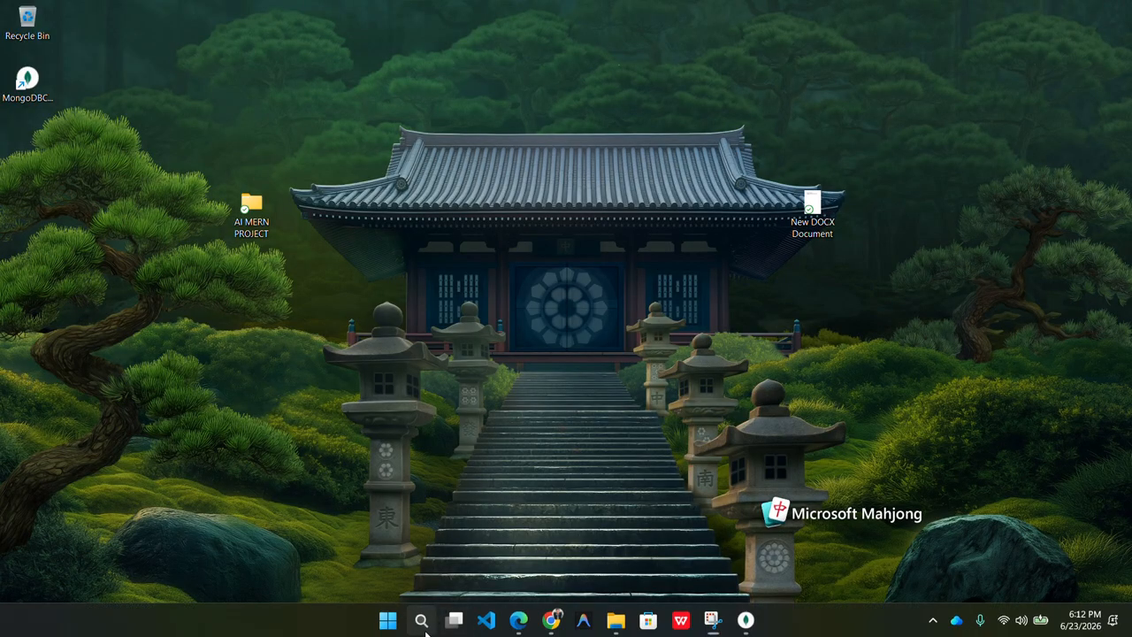
Find the system environment variable settings in Windows and open the Environment Variables dialog.
click(421, 620)
text(envir)
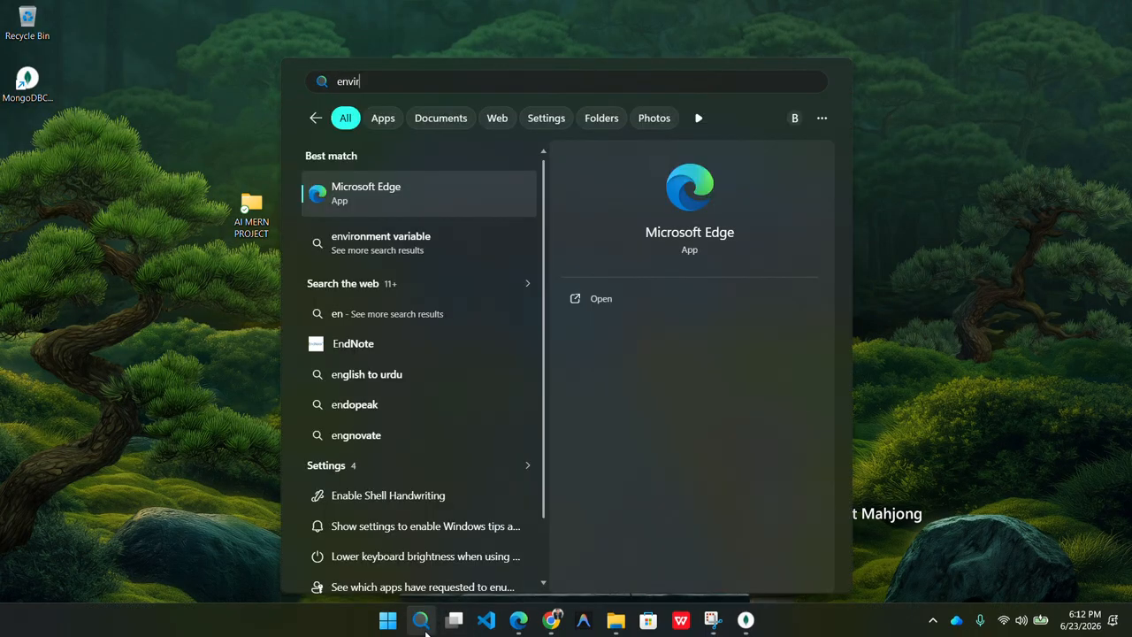
key(Return)
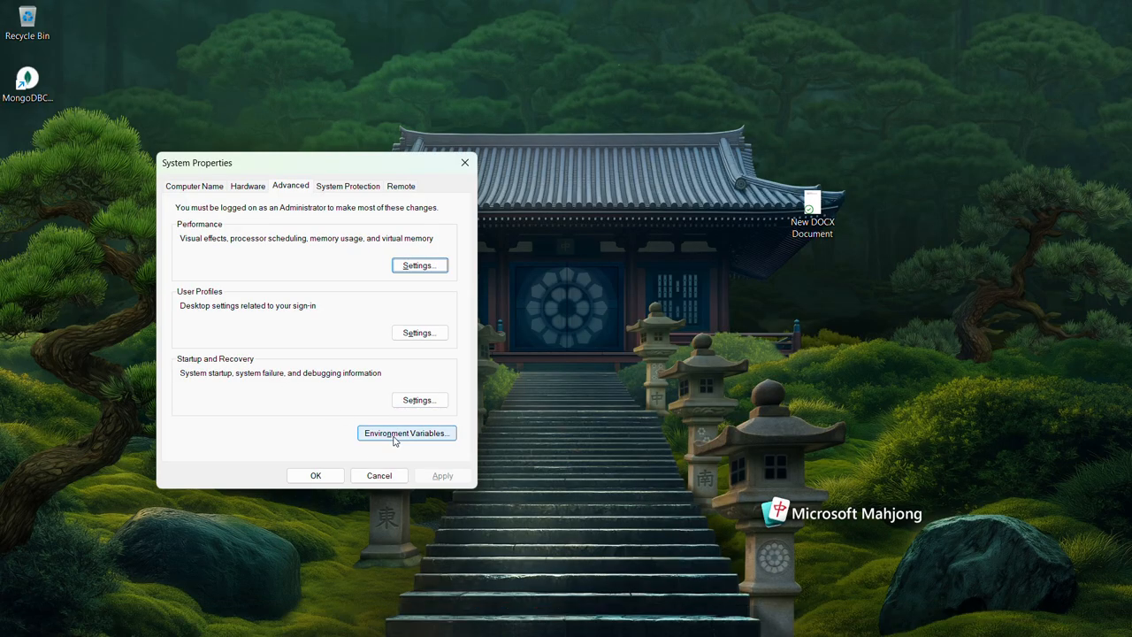
click(425, 434)
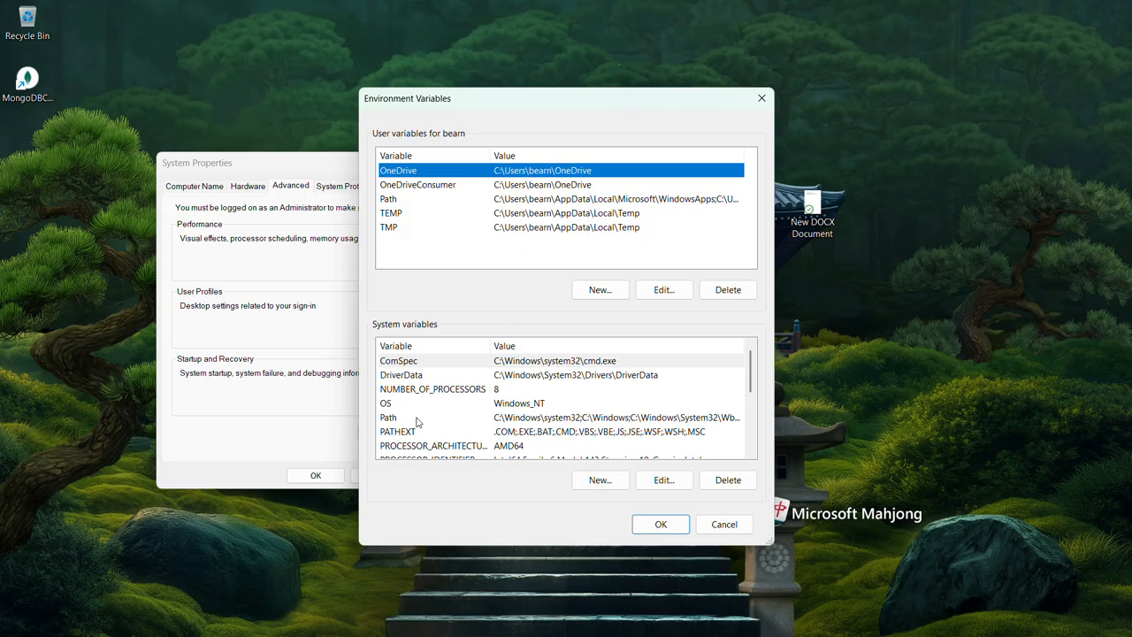
Add C:\Program Files\MongoDB\mongosh-2.8.3-win32-x64\bin as a new entry of the system Path variable and confirm all open dialogs.
double_click(414, 420)
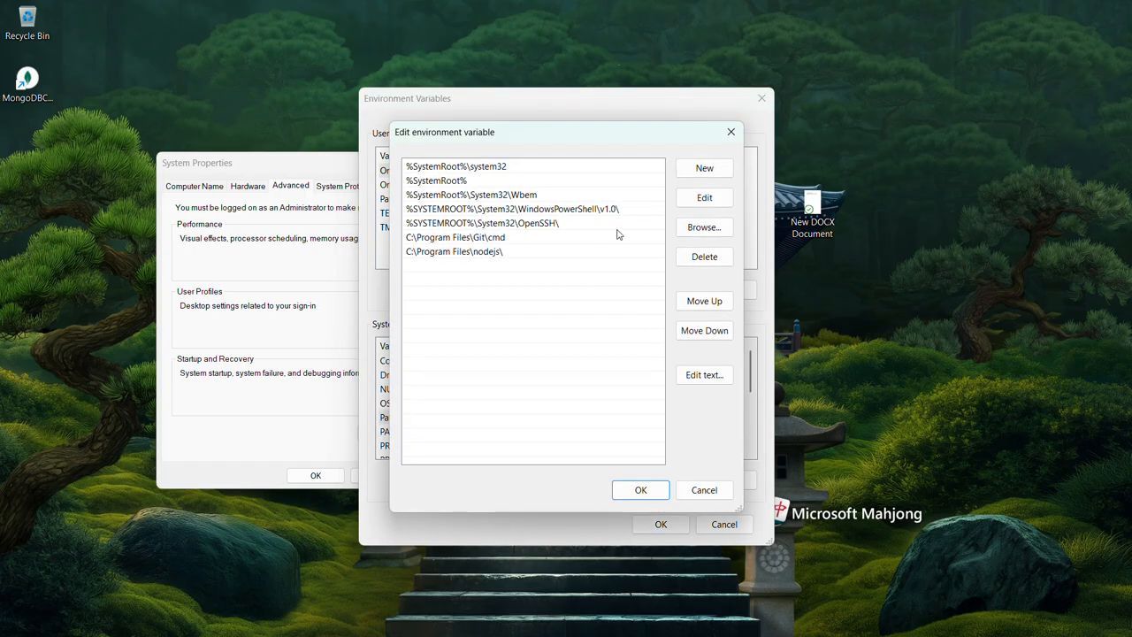
click(711, 169)
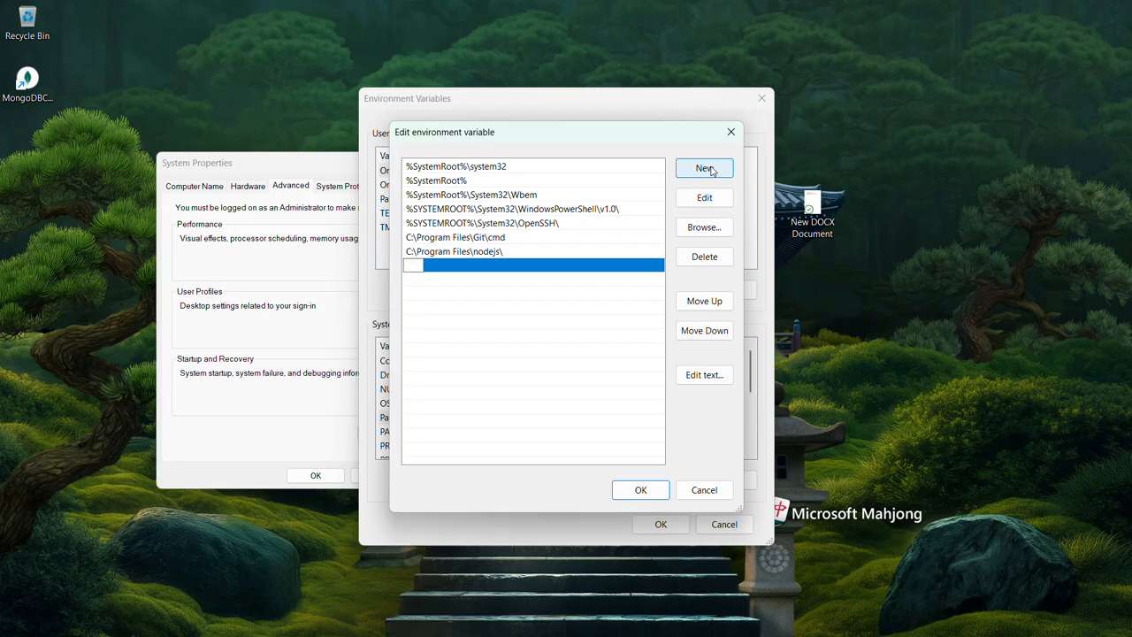
key(ctrl+v)
click(646, 491)
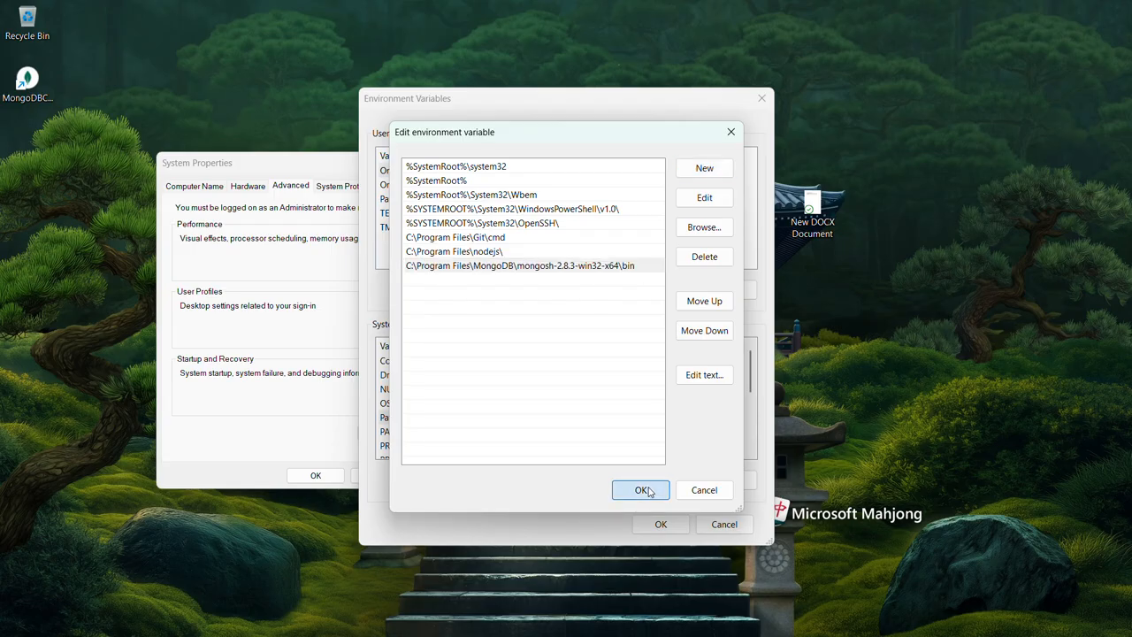
click(661, 524)
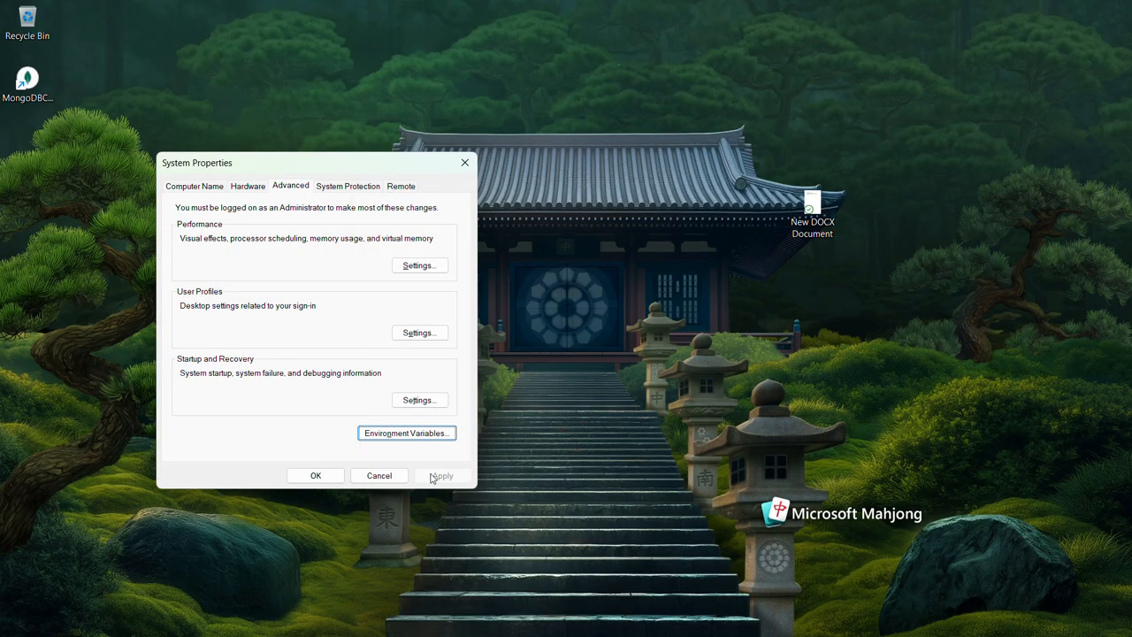
click(323, 476)
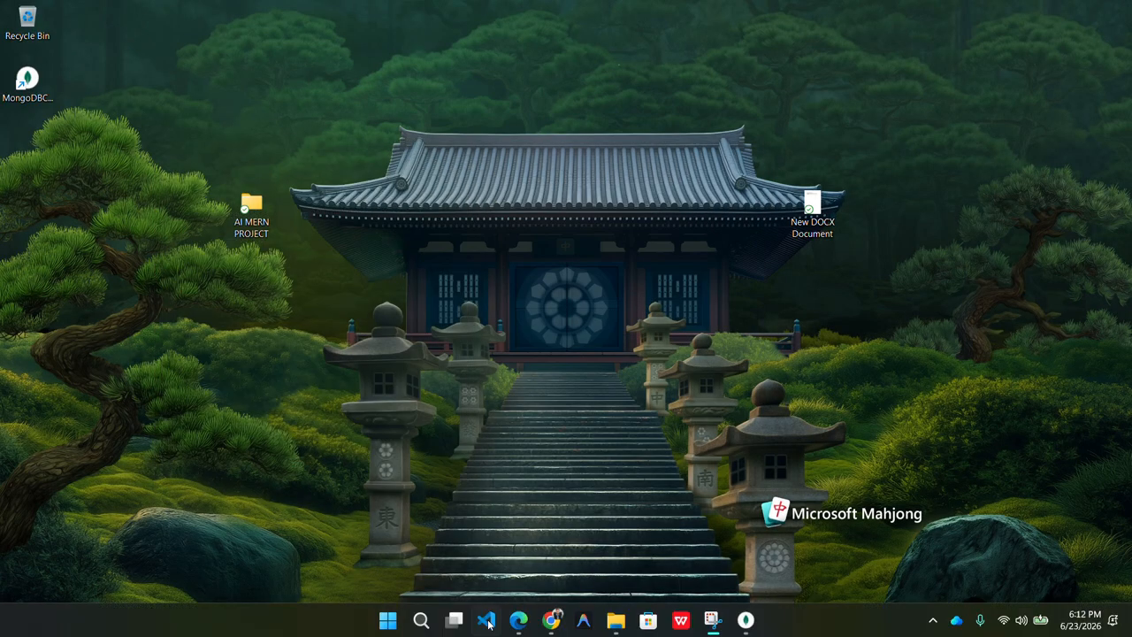
Open Windows Terminal, enlarge its text, and run mongosh to start the MongoDB shell.
click(420, 621)
text(te)
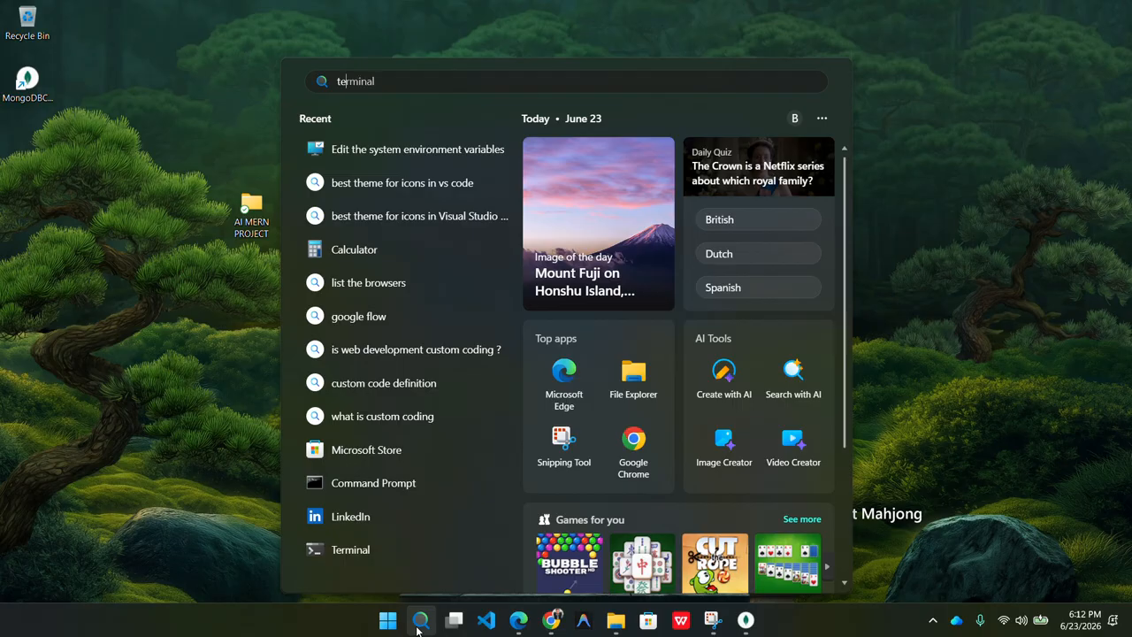
text(r)
key(Return)
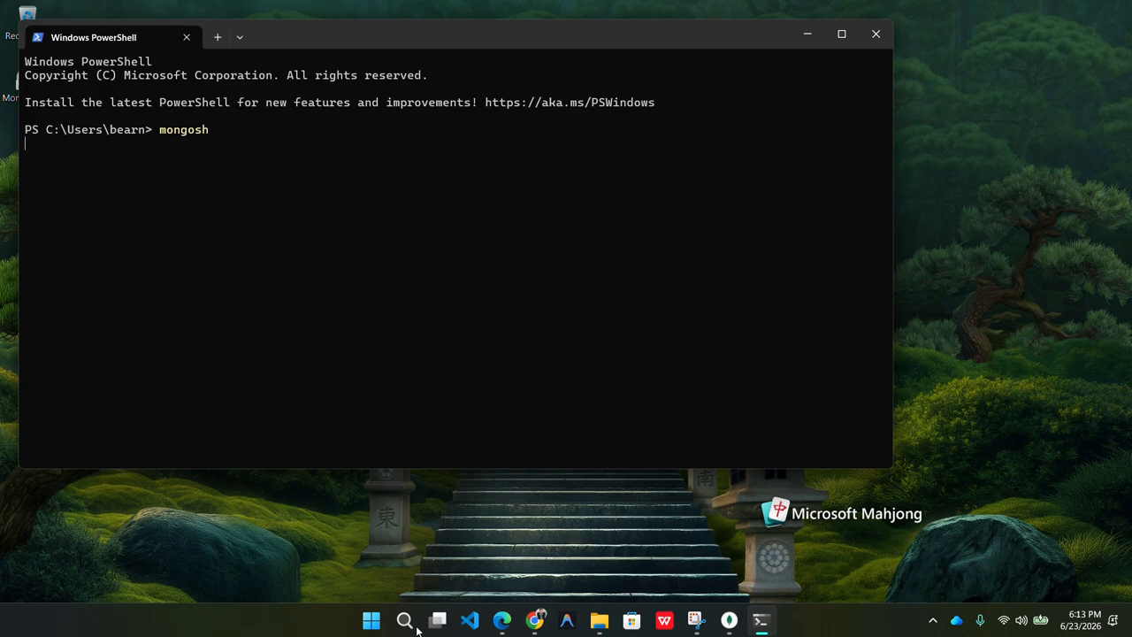
key(ctrl+equal)
key(ctrl+equal)
key(ctrl+equal)
key(ctrl+equal)
key(ctrl+equal)
key(ctrl+equal)
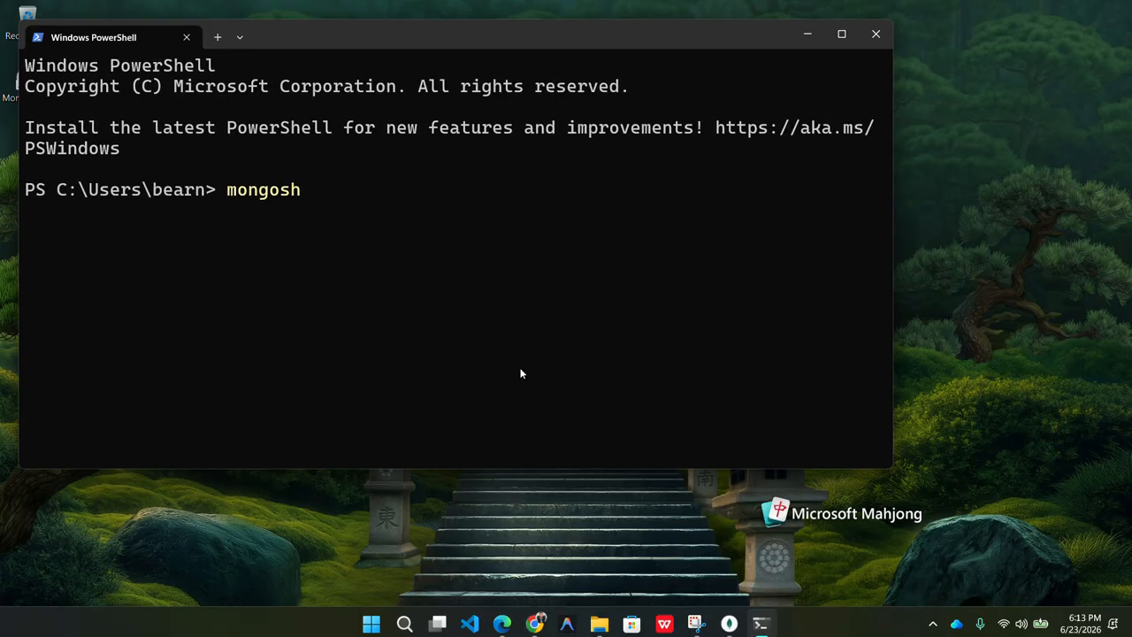
key(Return)
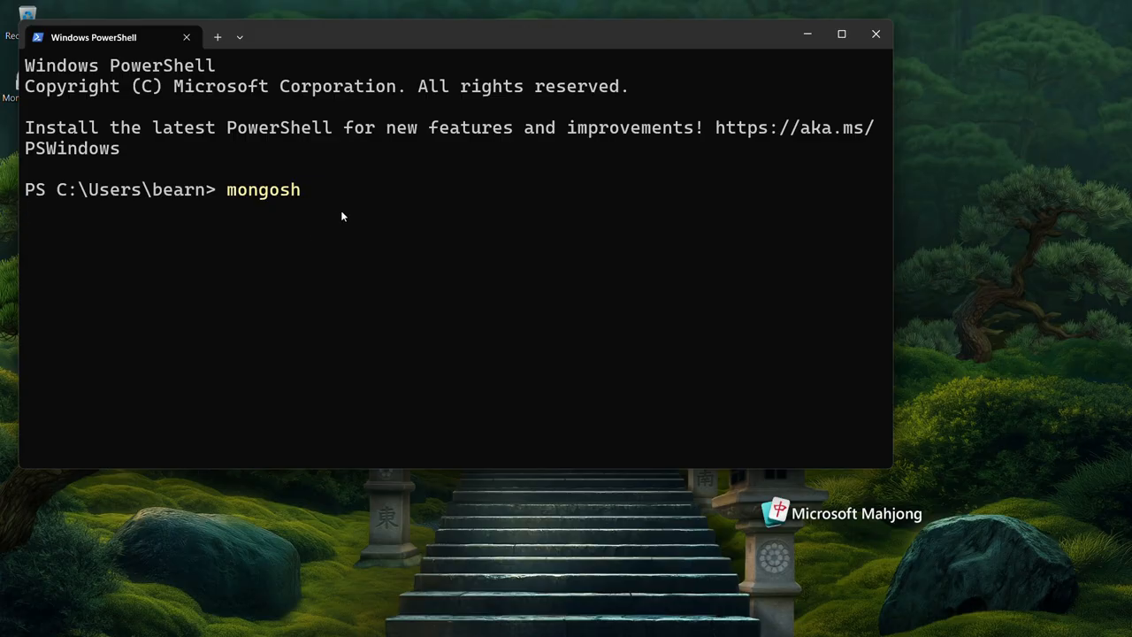
key(Return)
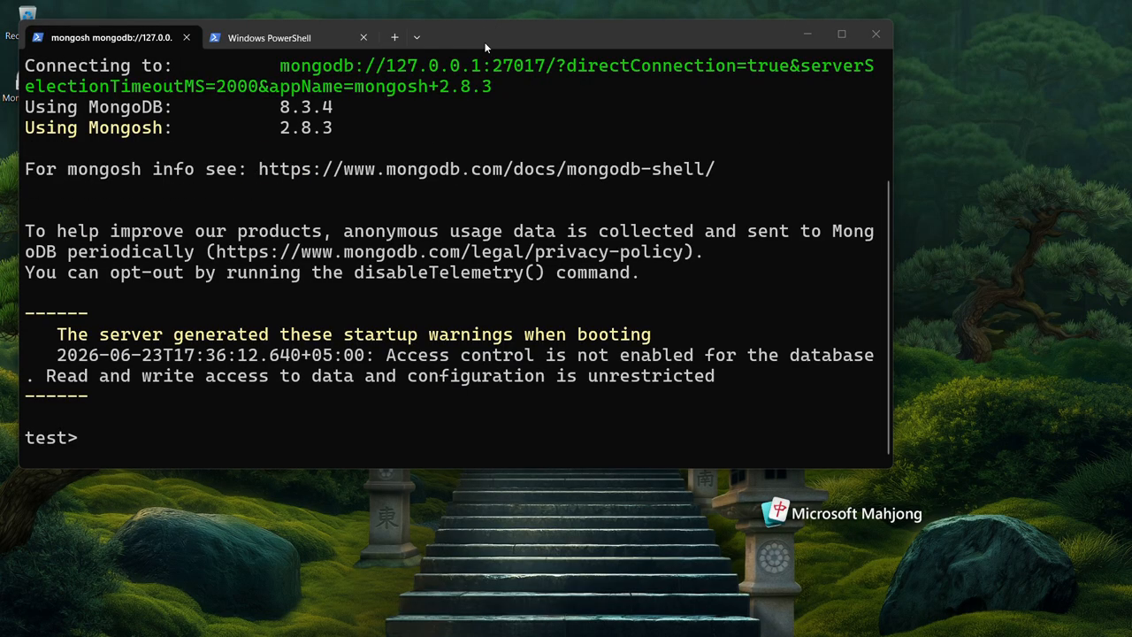
Maximize the terminal window and list the server's databases with show dbs at the mongosh prompt.
scroll(450, 181, up, 3)
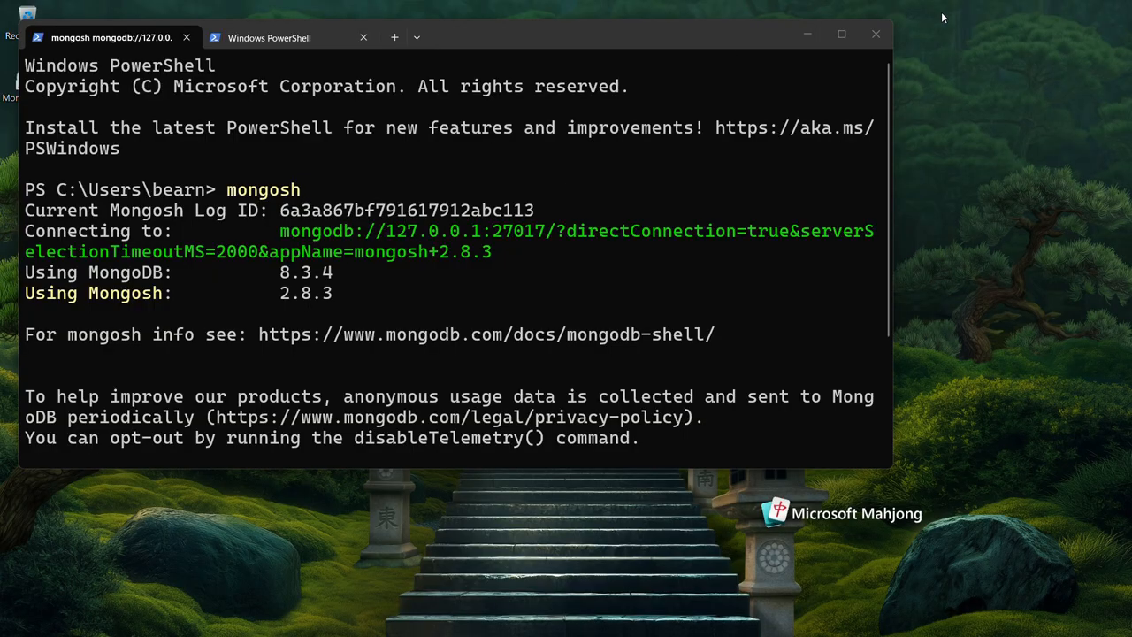
click(842, 34)
scroll(583, 273, down, 1)
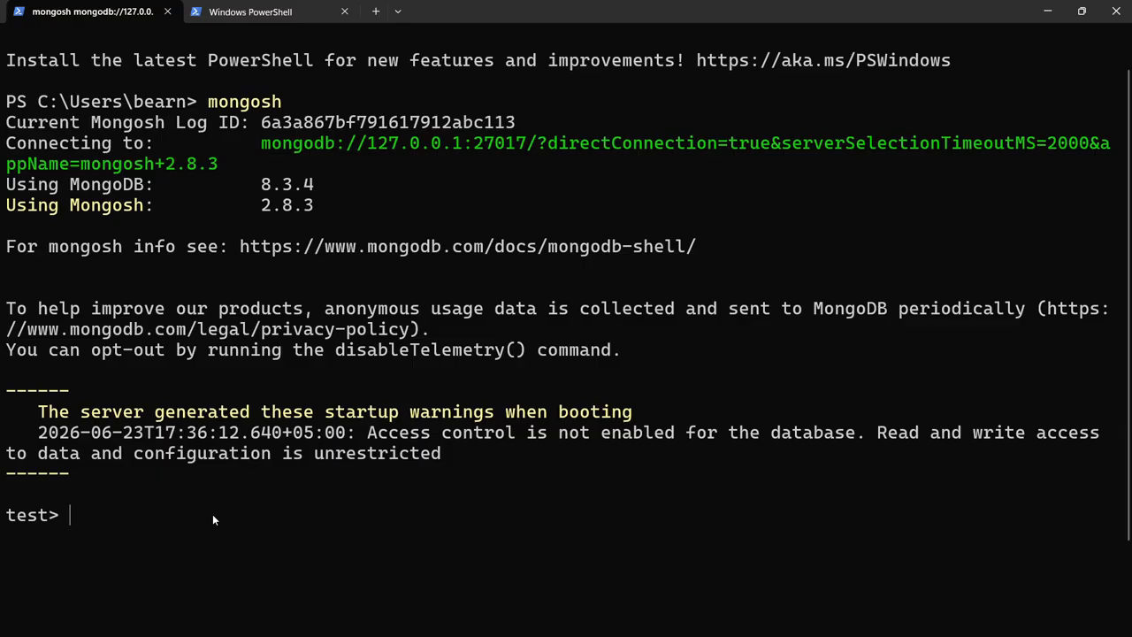
text(show)
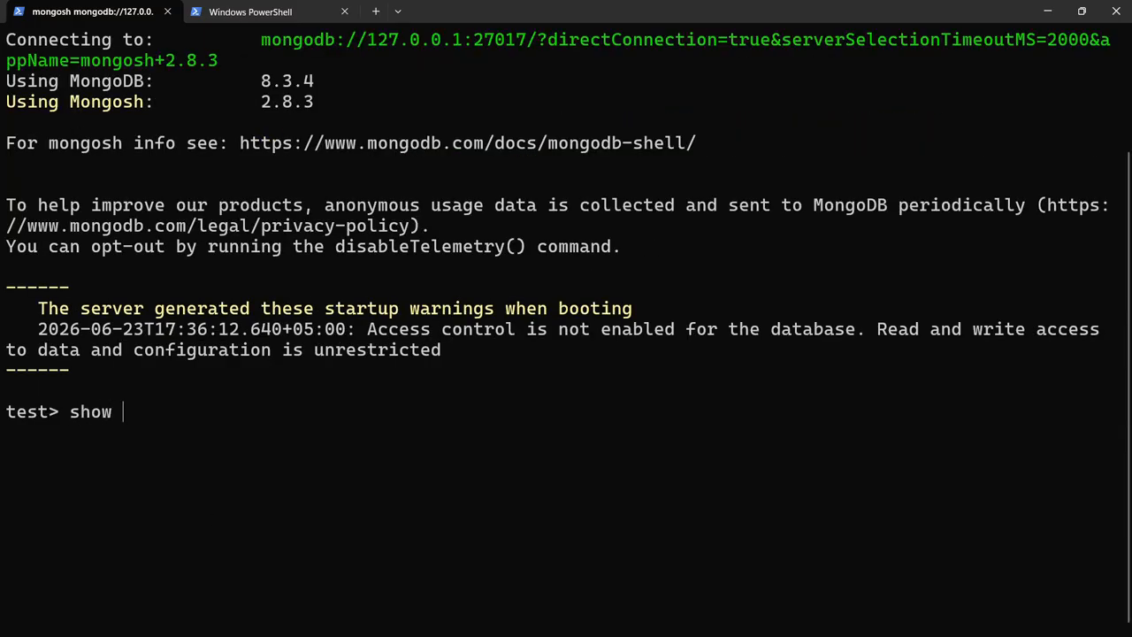
text( dbs)
key(Return)
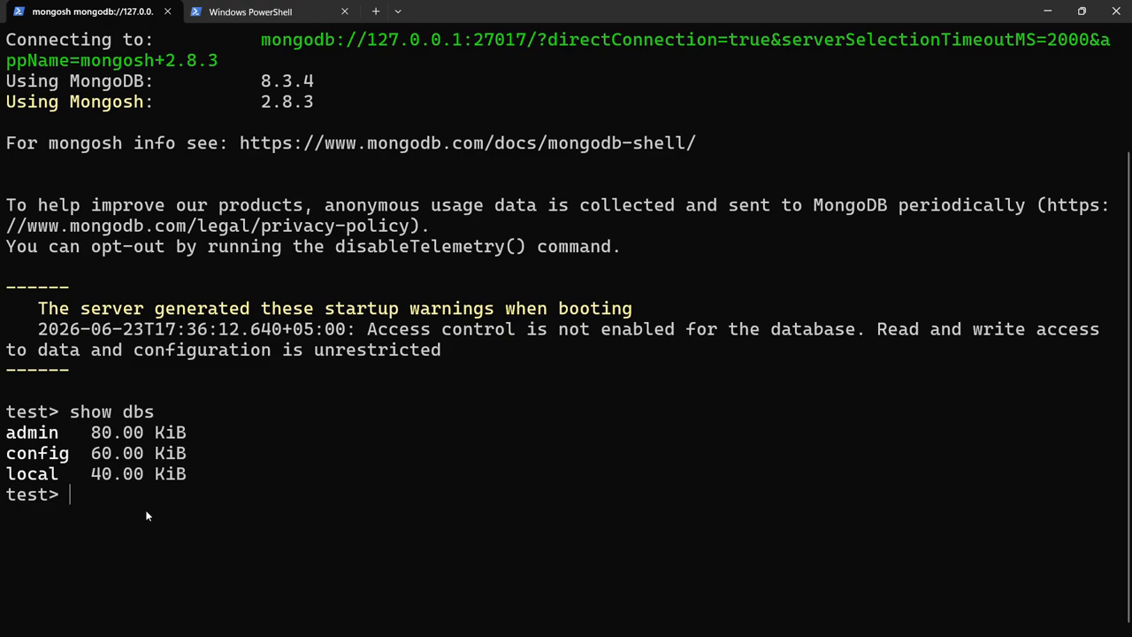
Switch to MongoDB Compass, save and connect a new connection named Subscribers to mongodb://localhost:27017/, and open its database list.
click(1046, 13)
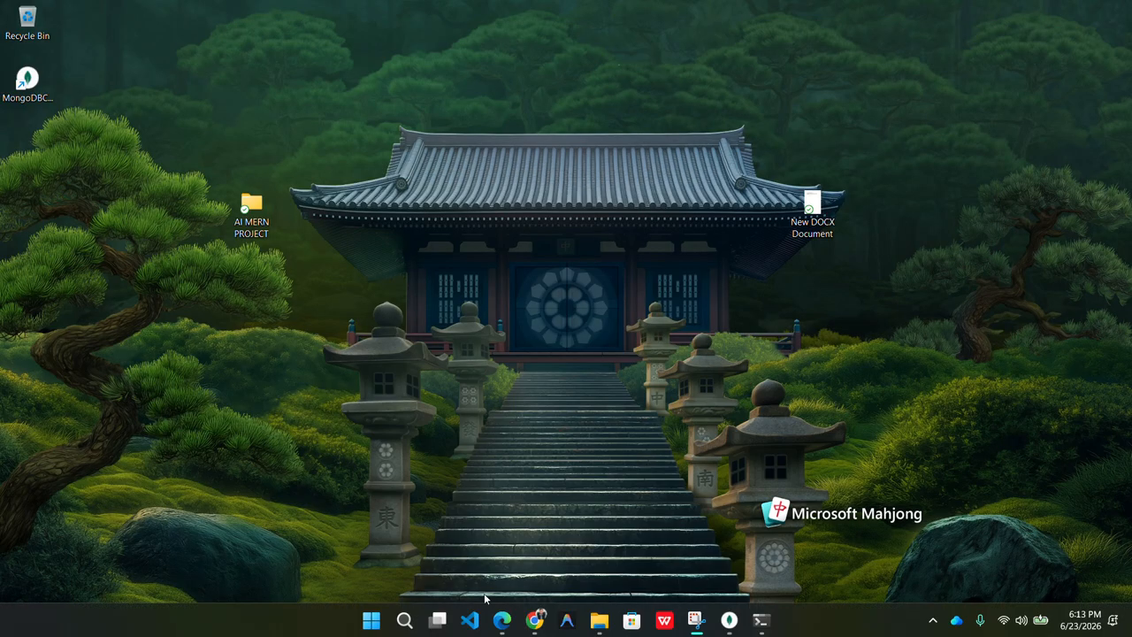
mouse_move(717, 604)
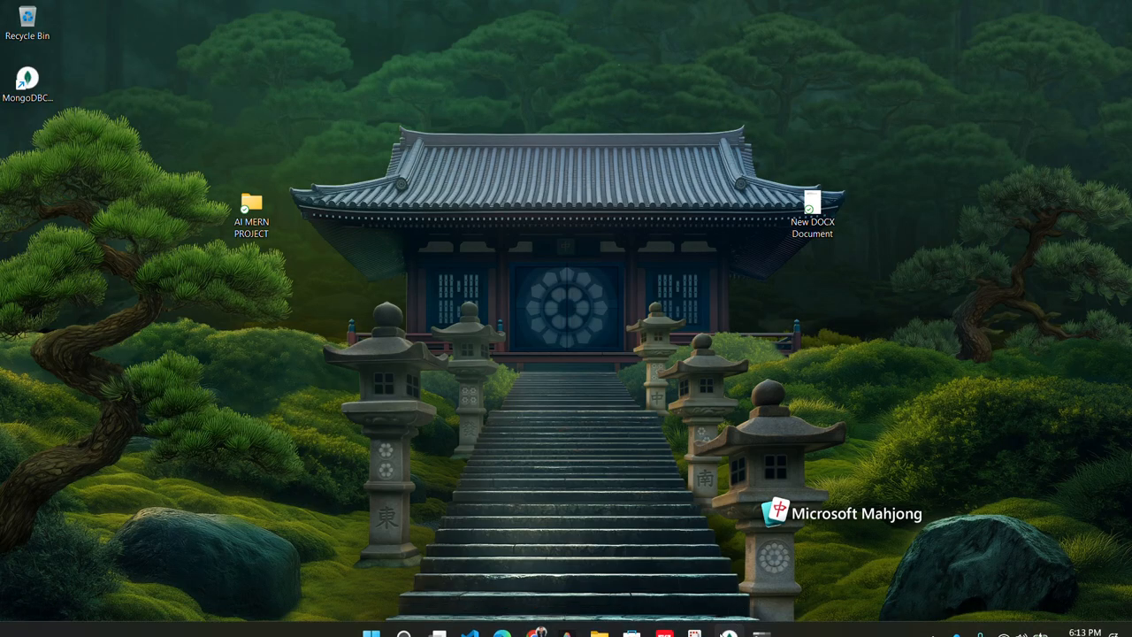
click(731, 620)
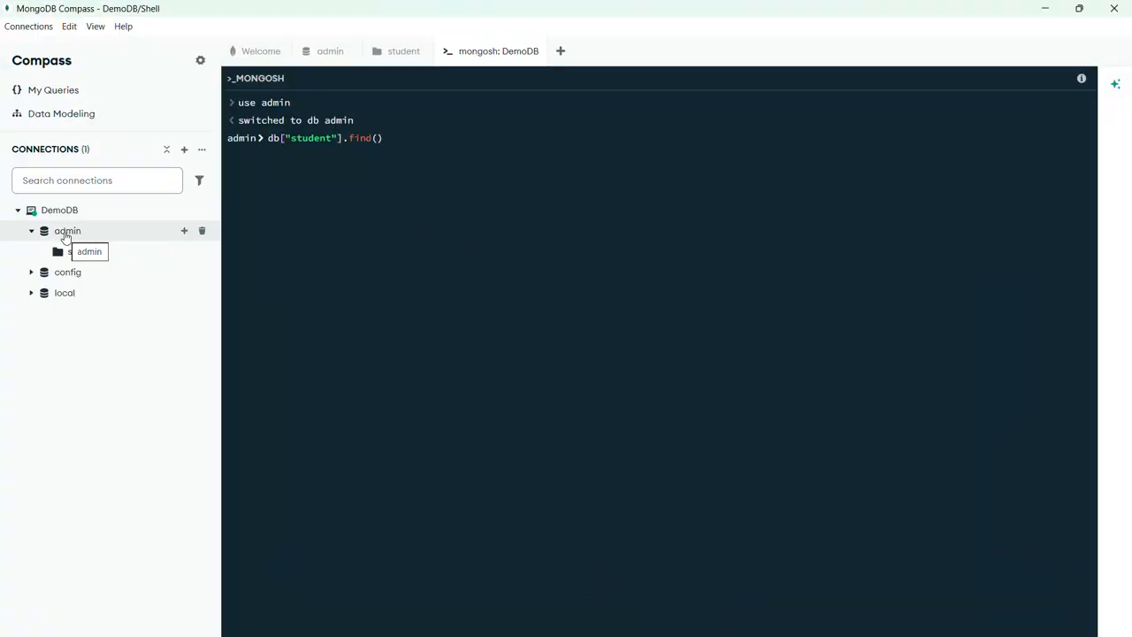
click(183, 150)
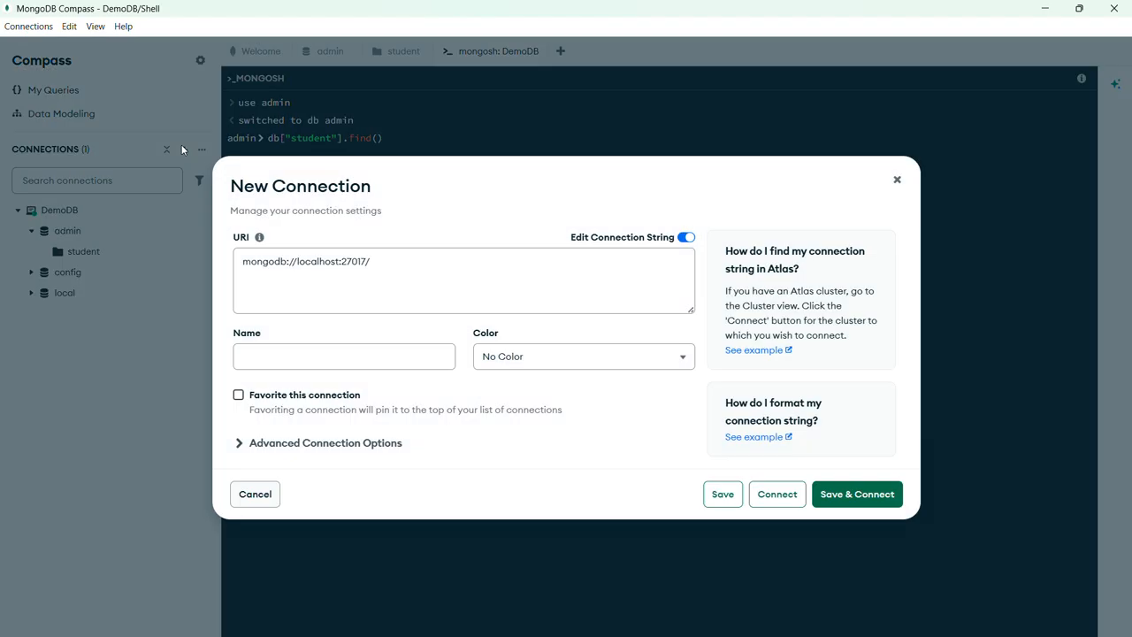
click(284, 359)
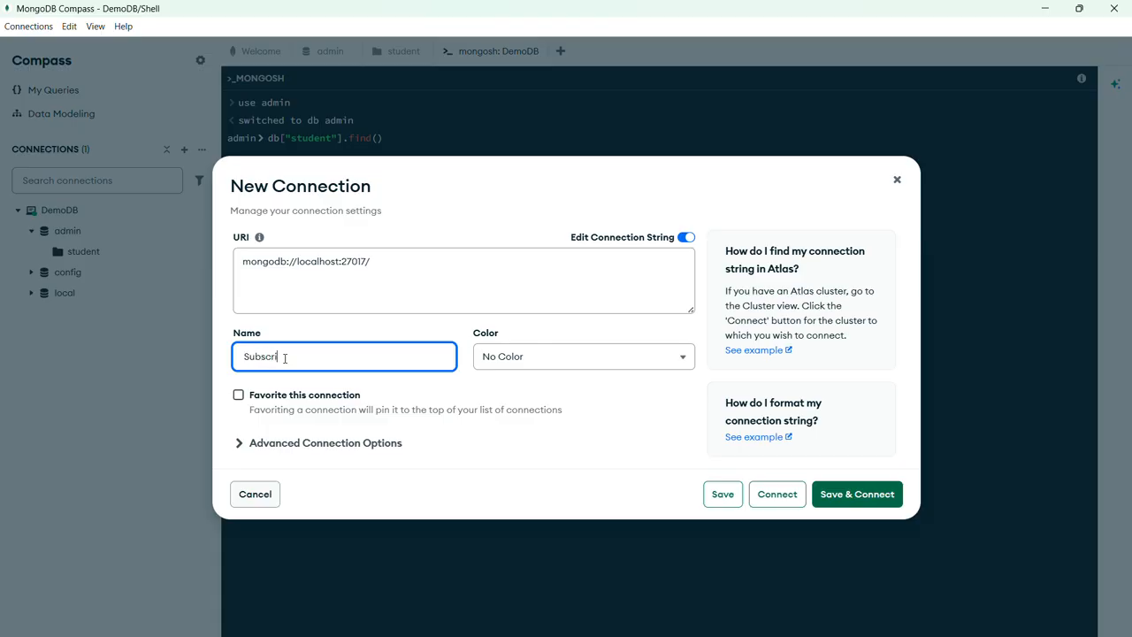
text(Subscribers)
click(821, 498)
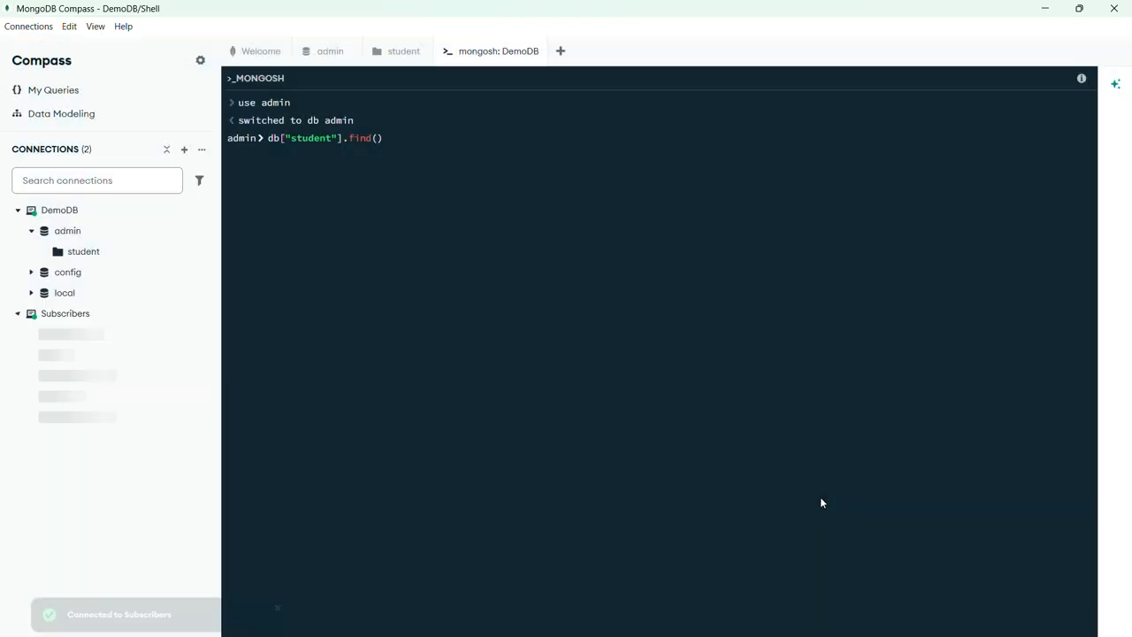
click(75, 315)
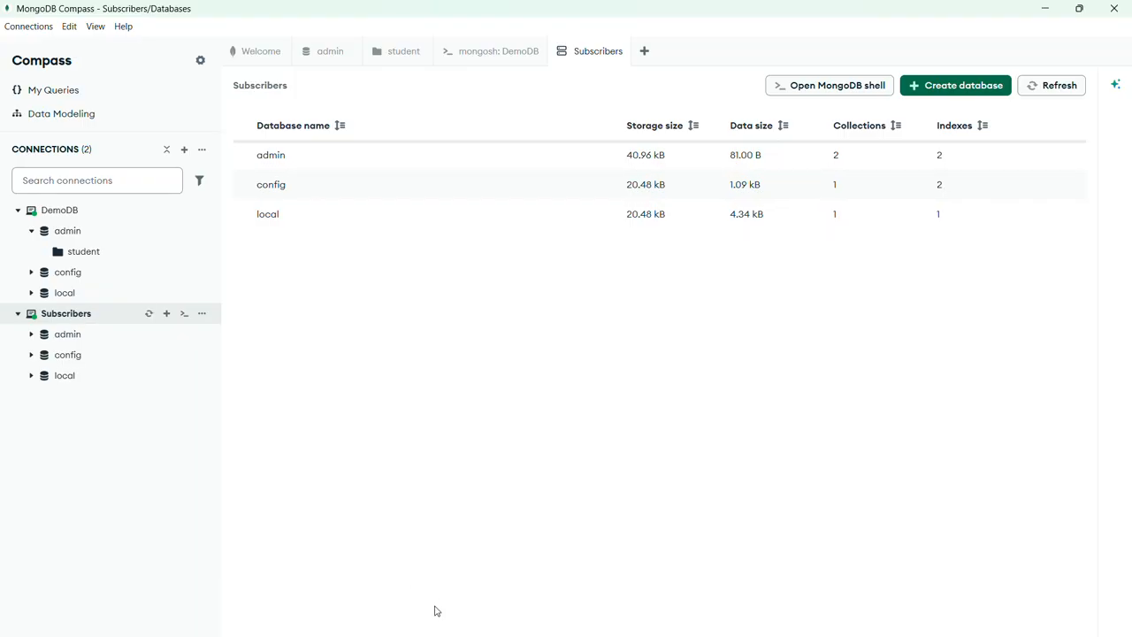
Return to the mongosh session in Windows Terminal and run show dbs again to recheck the databases.
click(1044, 9)
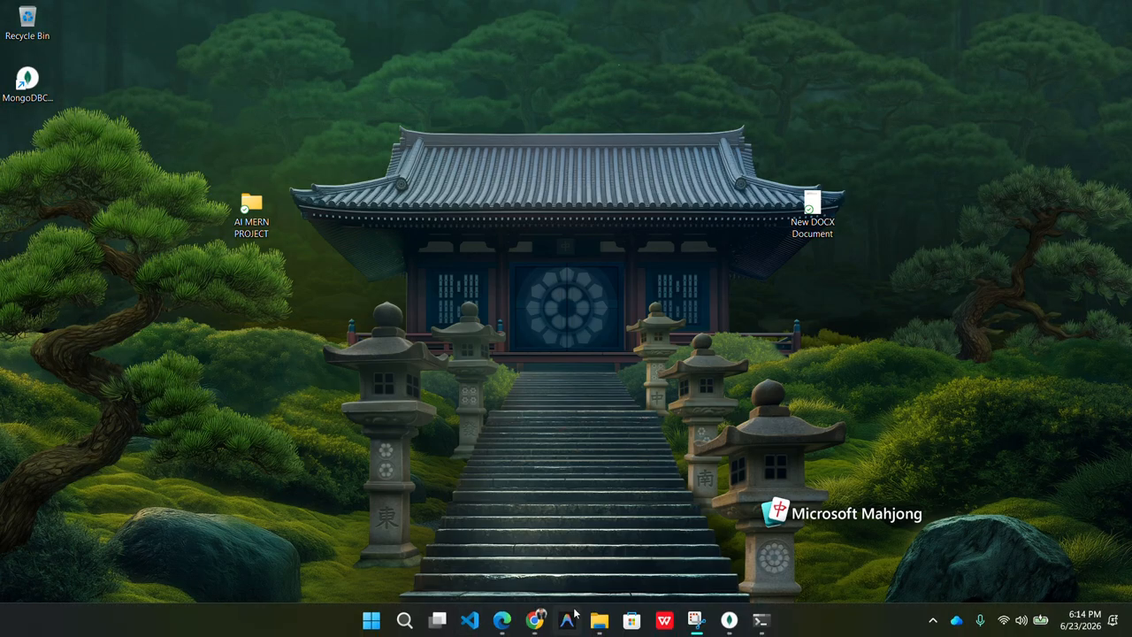
click(763, 624)
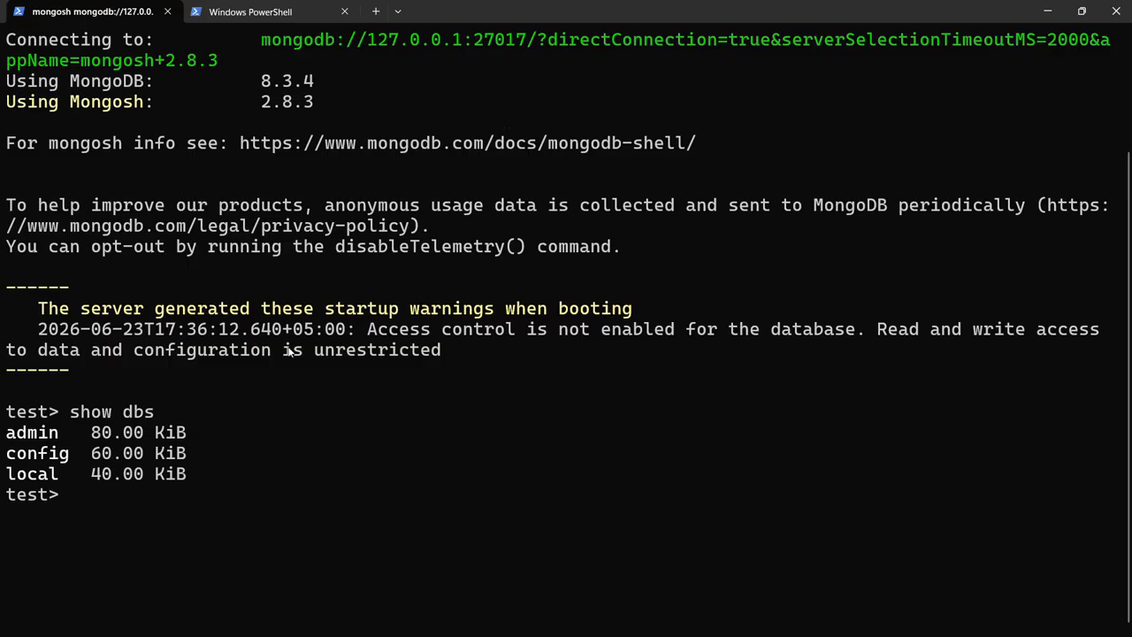
text(show dbs)
key(Return)
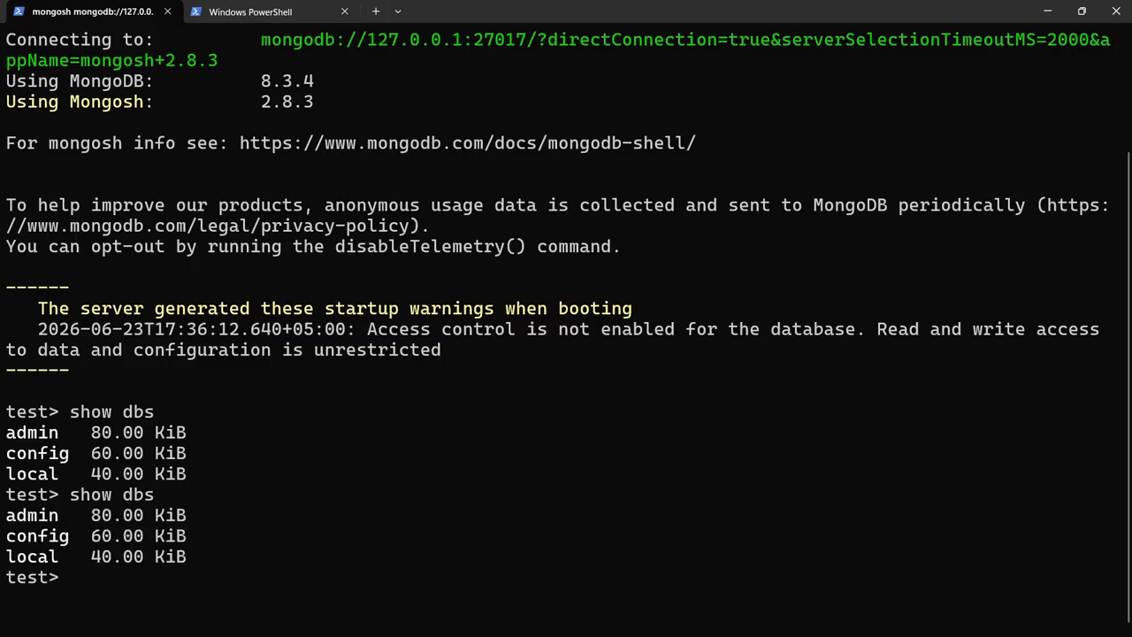
scroll(220, 518, up, 2)
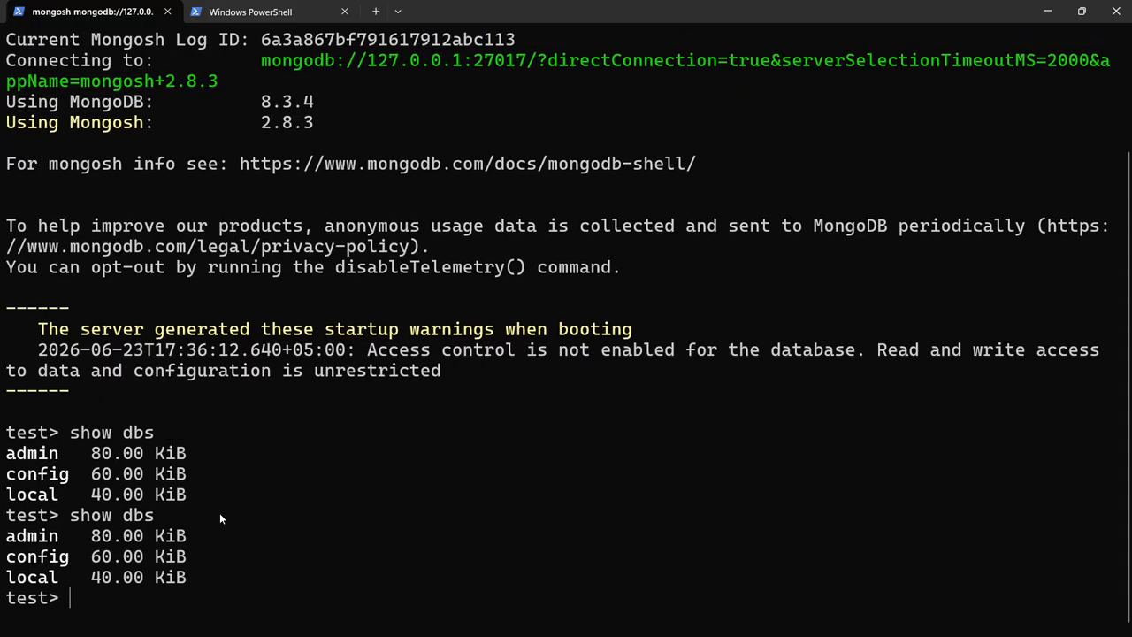
scroll(220, 519, down, 1)
scroll(221, 519, down, 1)
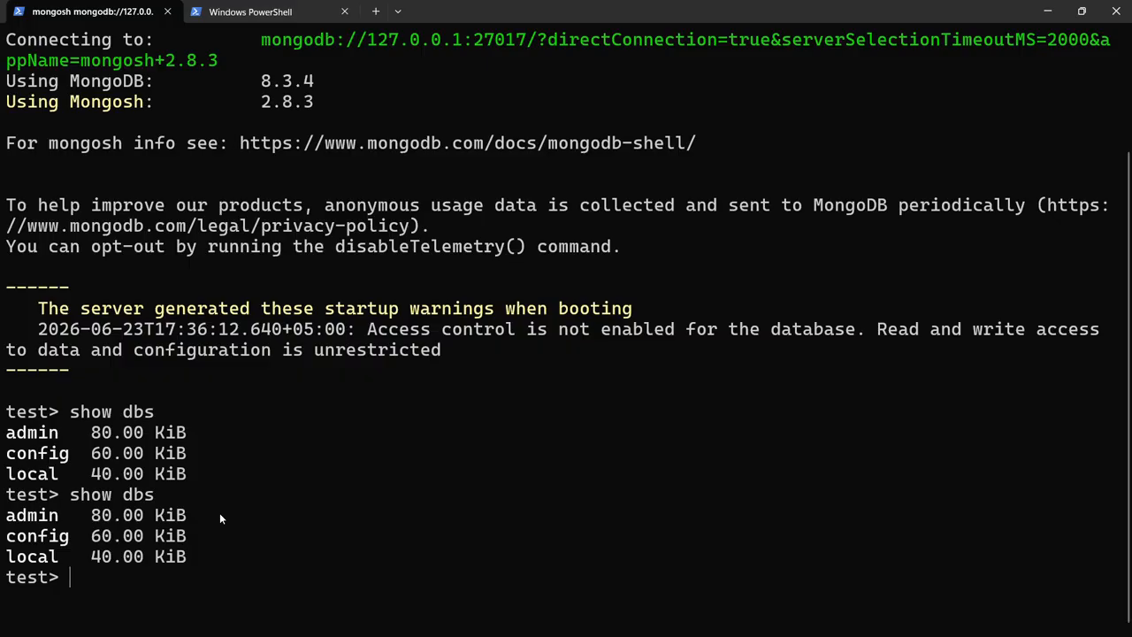
scroll(221, 518, up, 3)
scroll(221, 519, down, 3)
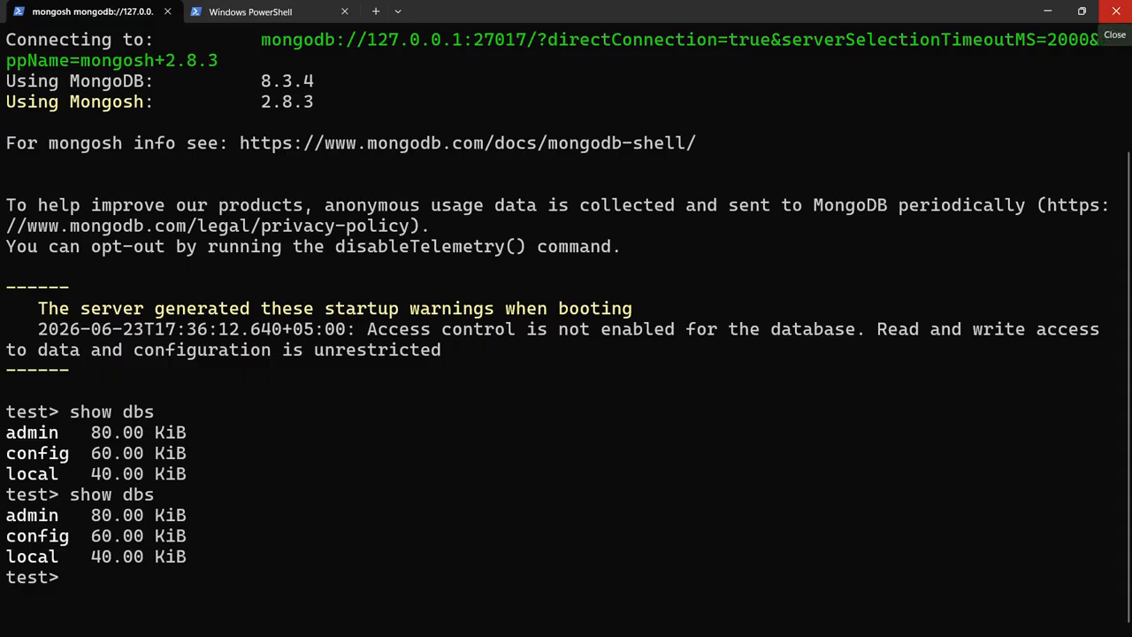
mouse_move(1084, 10)
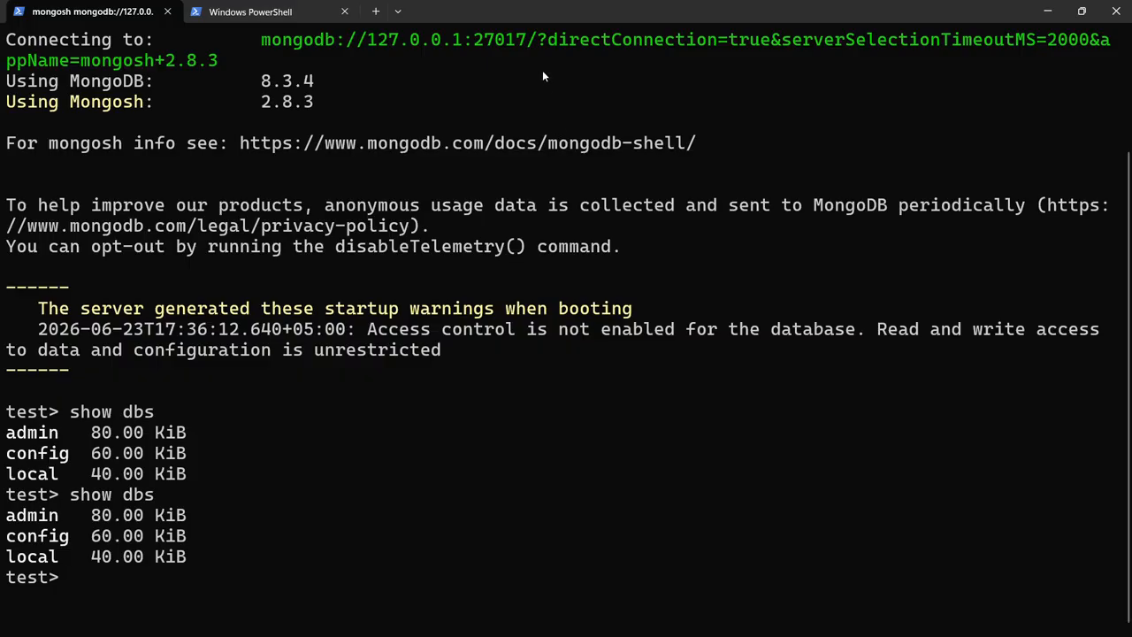
Switch to MongoDB Compass and create a database named Subscribers with a collection named subscriber in the DemoDB connection.
key(alt+Tab)
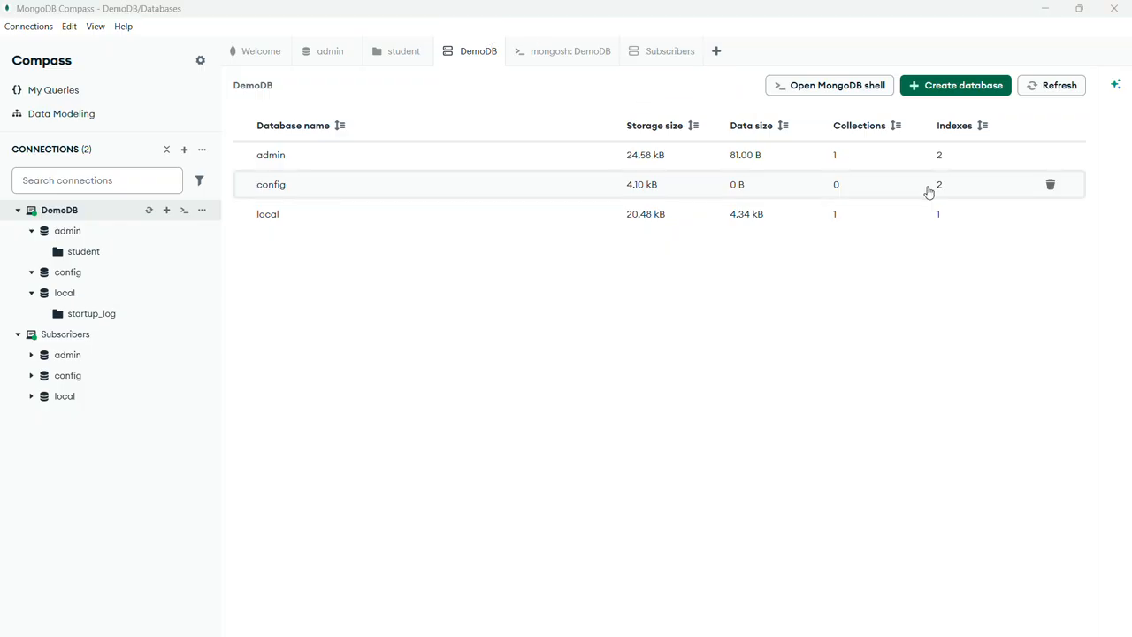
click(965, 85)
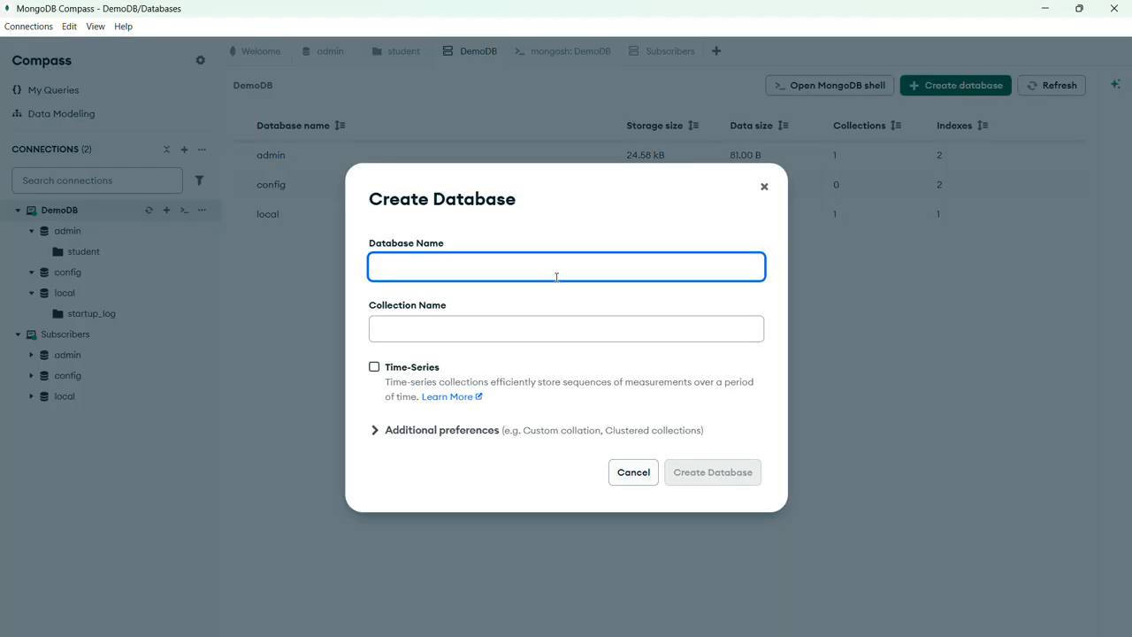
text(Sub)
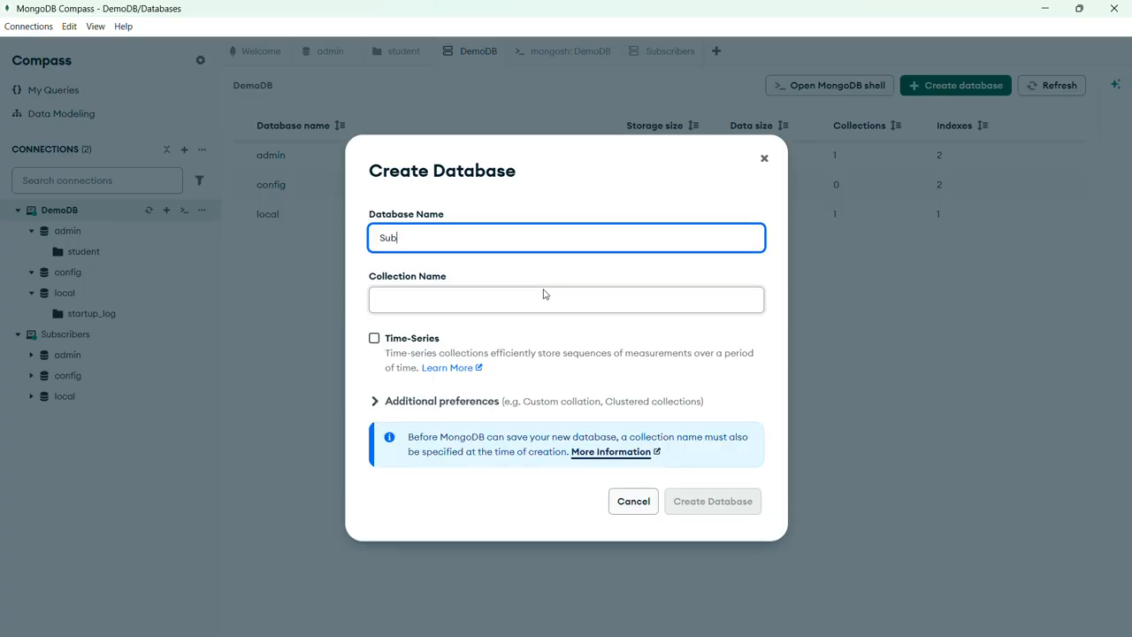
text(scribers)
click(522, 300)
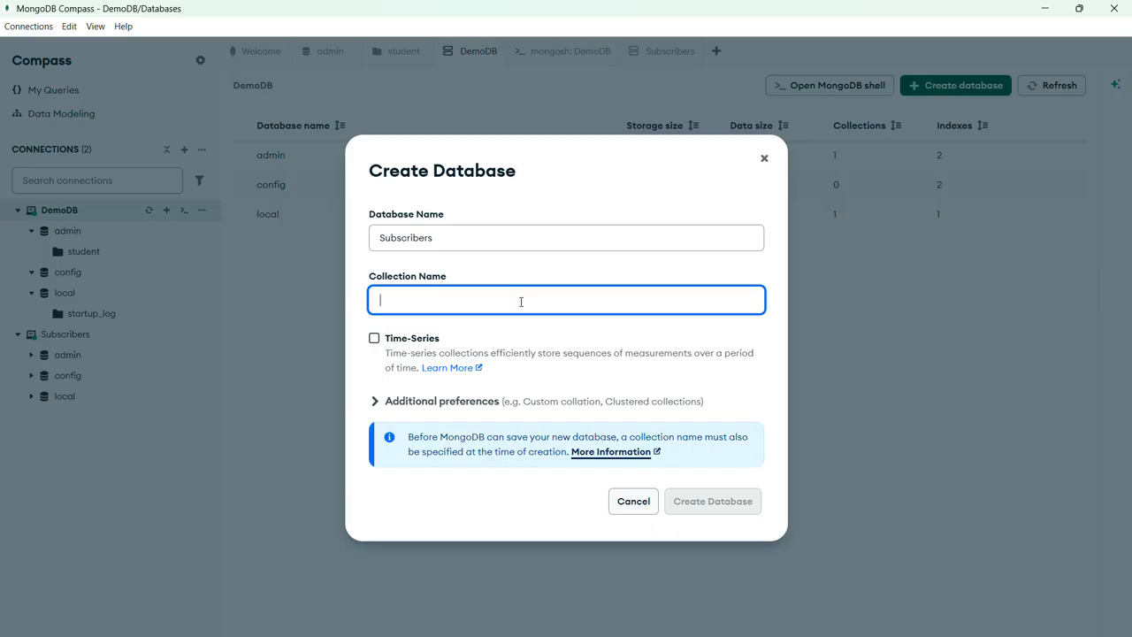
text(subscriber)
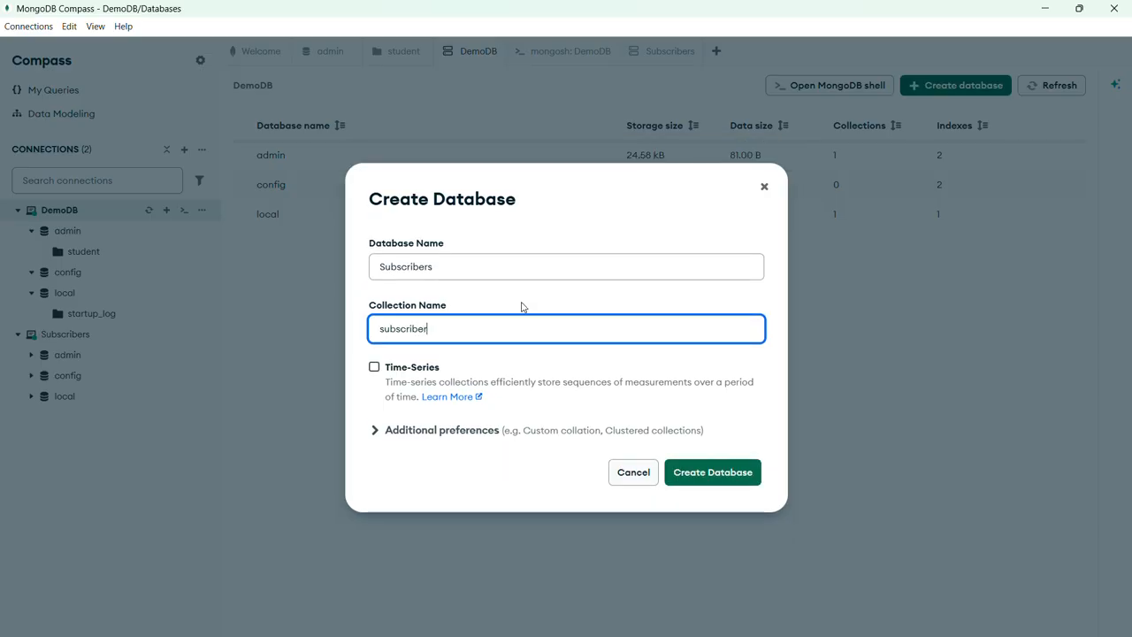
click(708, 474)
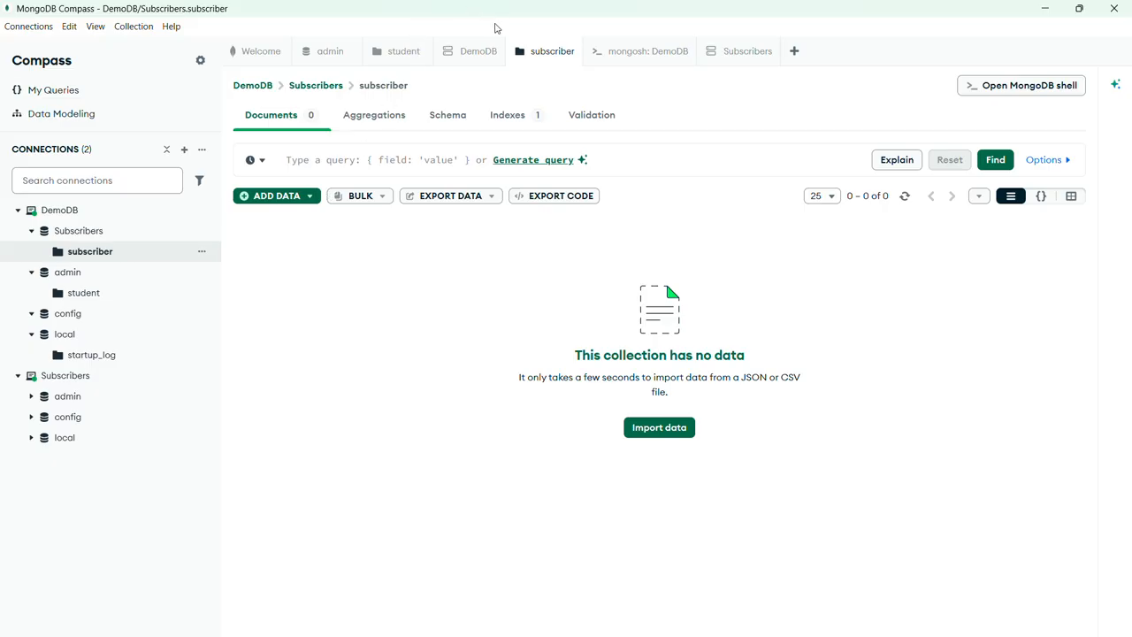
Return to the mongosh session in Windows Terminal, highlight the Subscribers entry in the output, and list the databases again with show dbs.
key(alt+Tab)
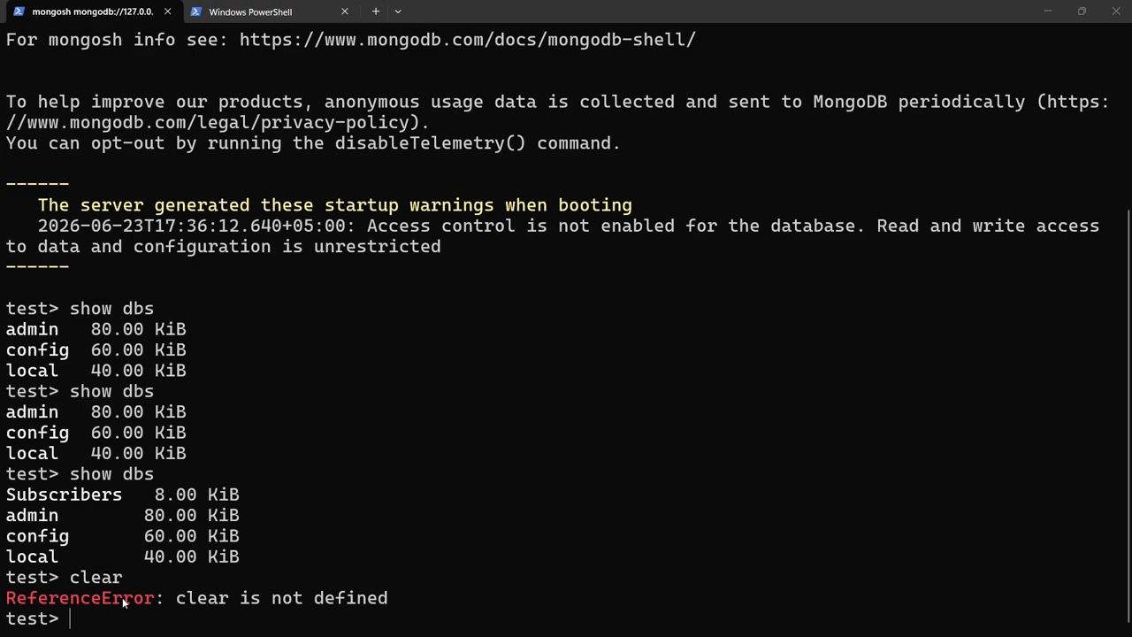
double_click(118, 497)
click(119, 496)
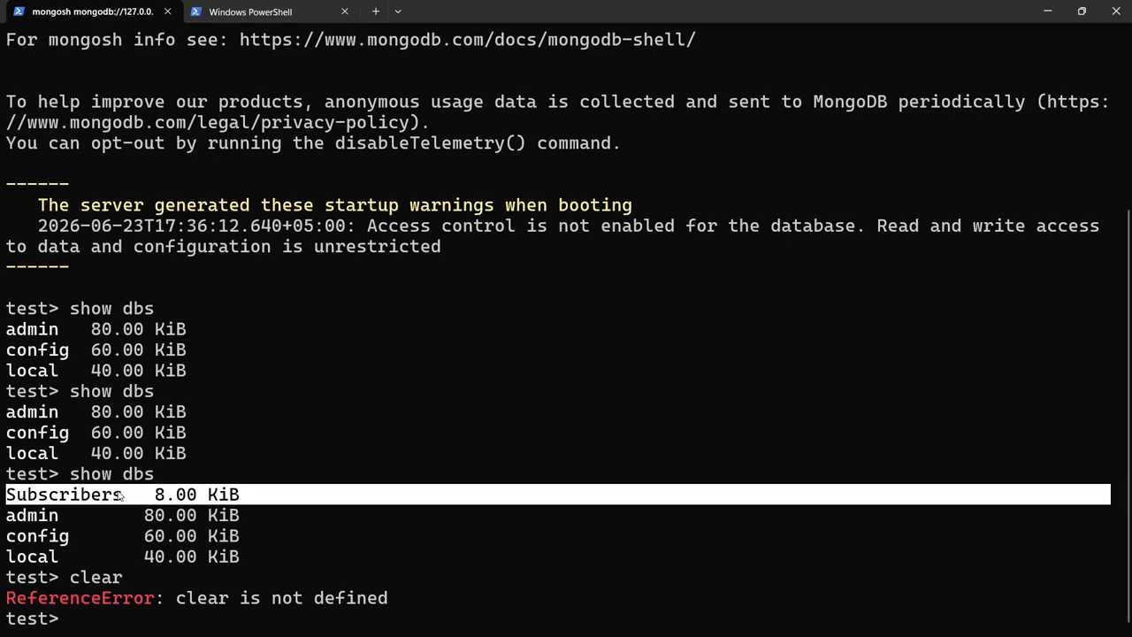
click(75, 626)
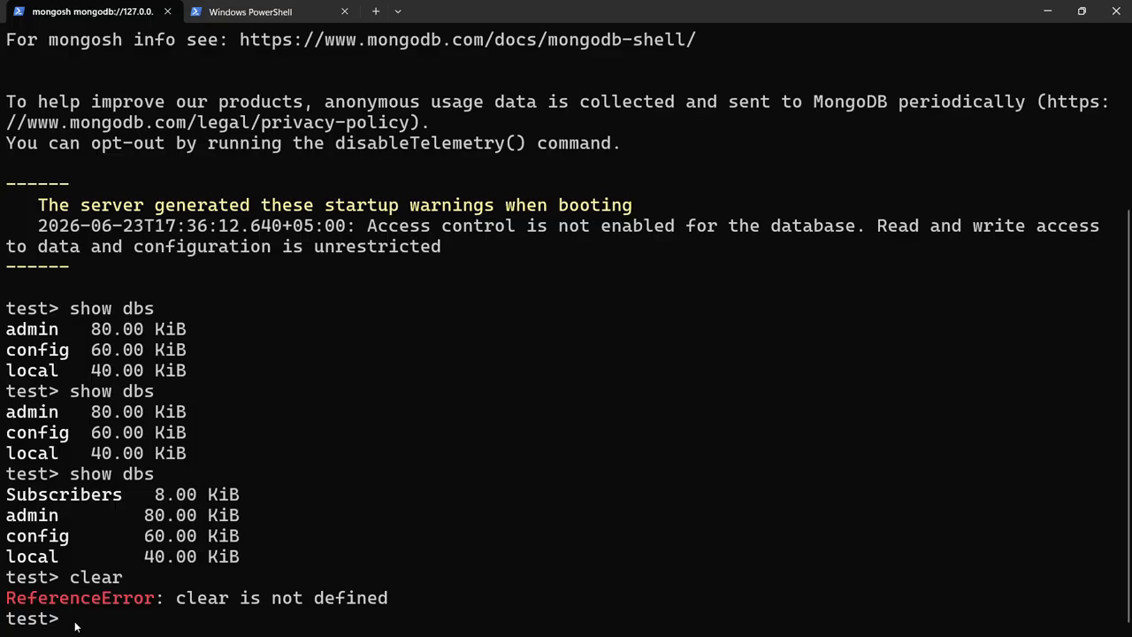
text(show dbs)
key(Return)
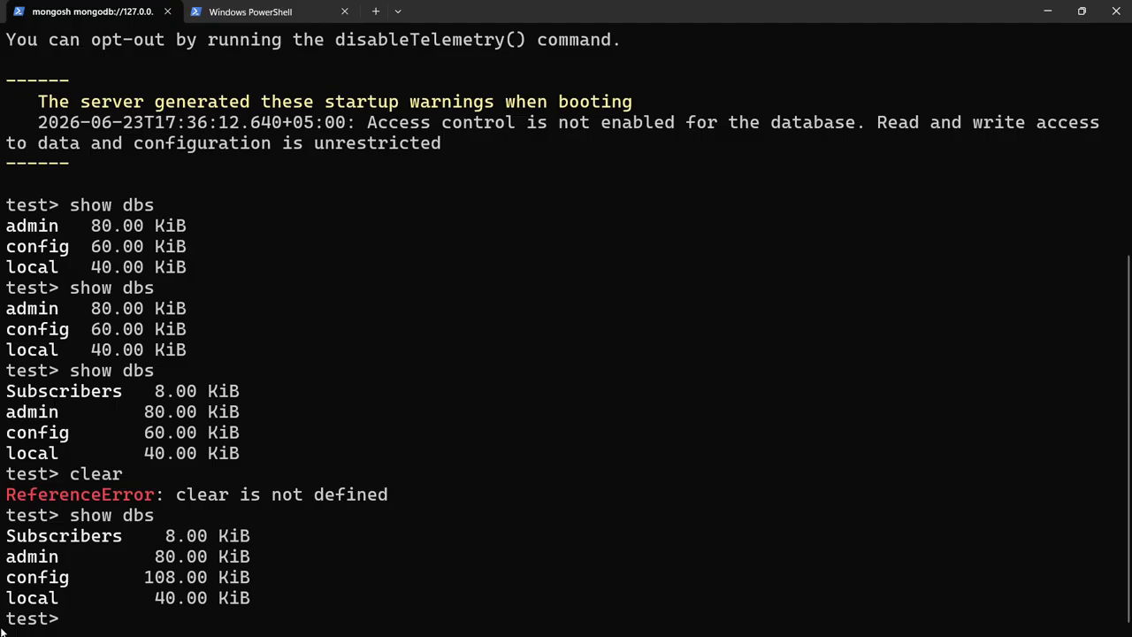
Minimize the terminal, switch to MongoDB Compass, and view the Subscribers database's collections and DemoDB's database list.
click(1047, 11)
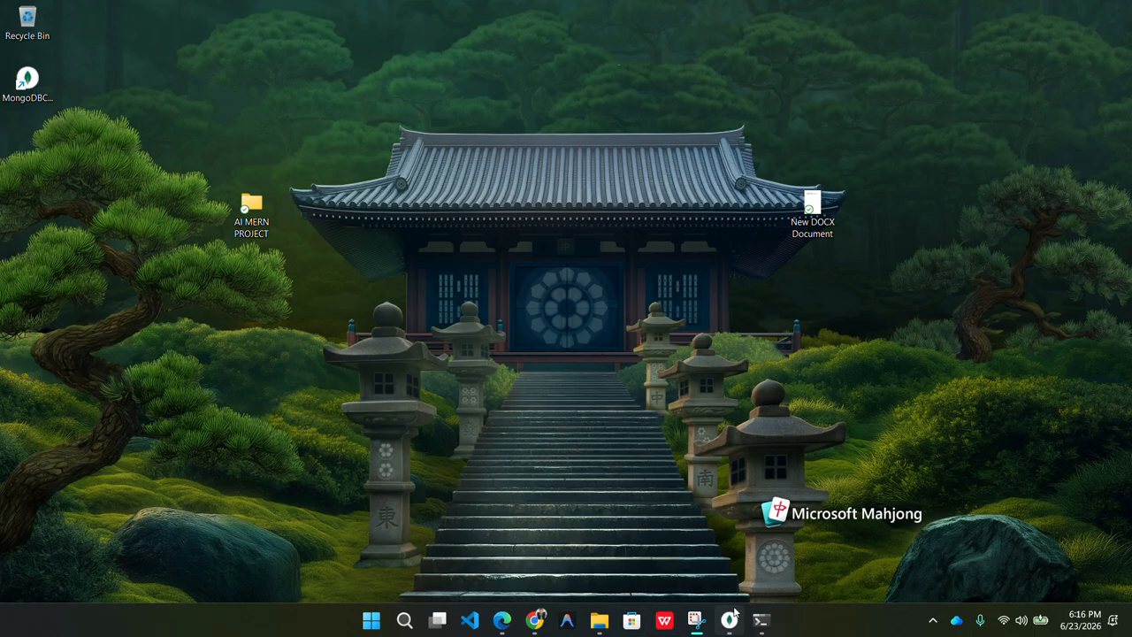
click(739, 557)
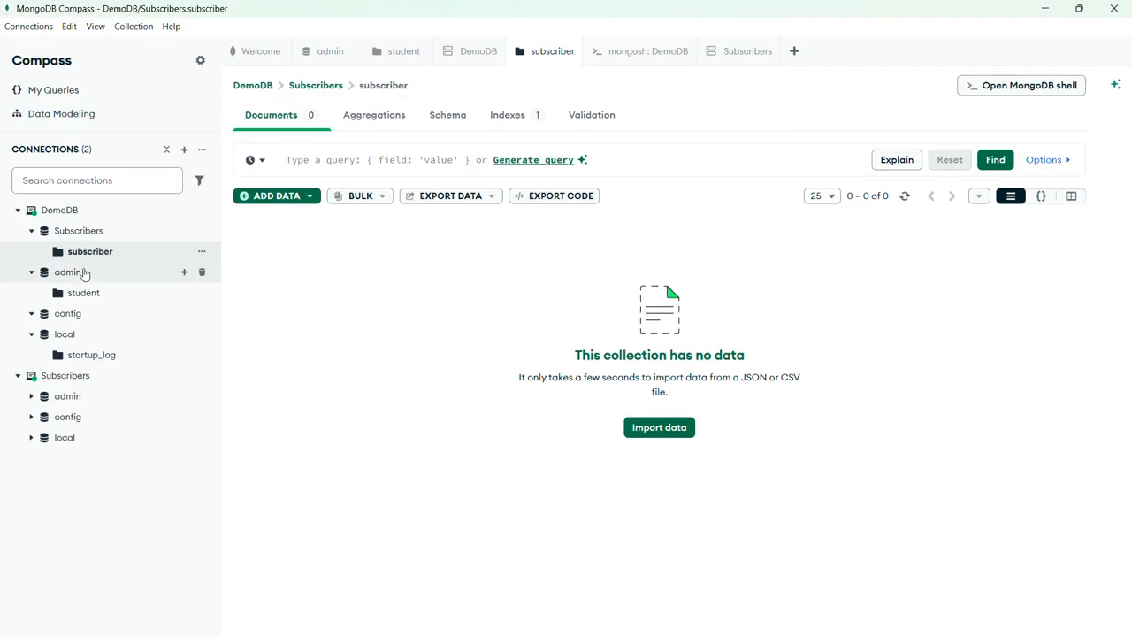
click(106, 231)
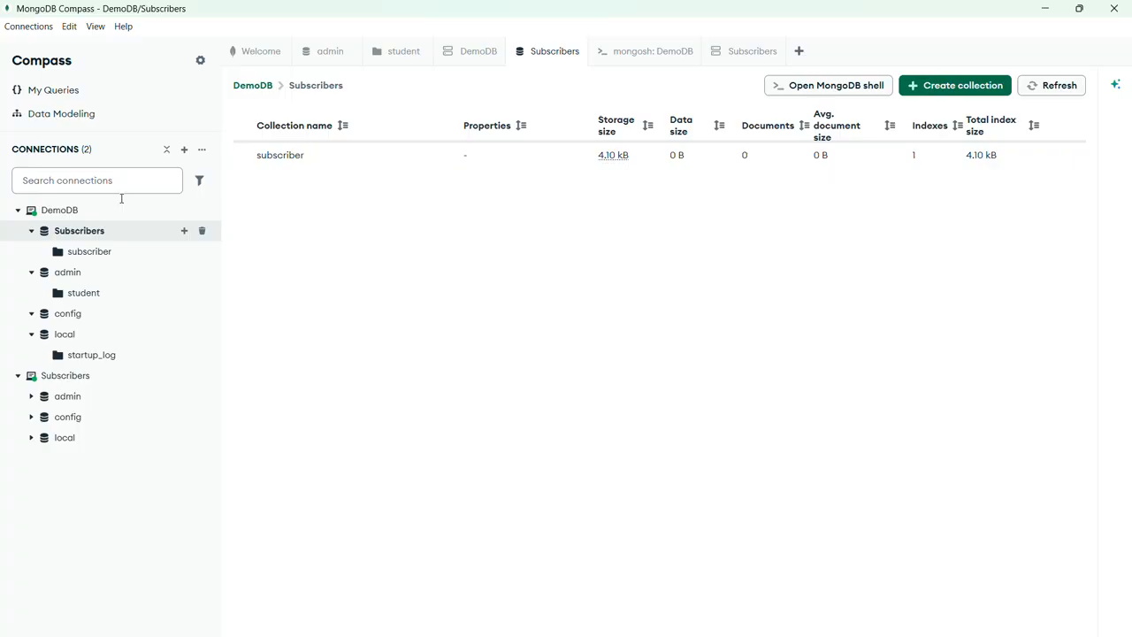
click(66, 213)
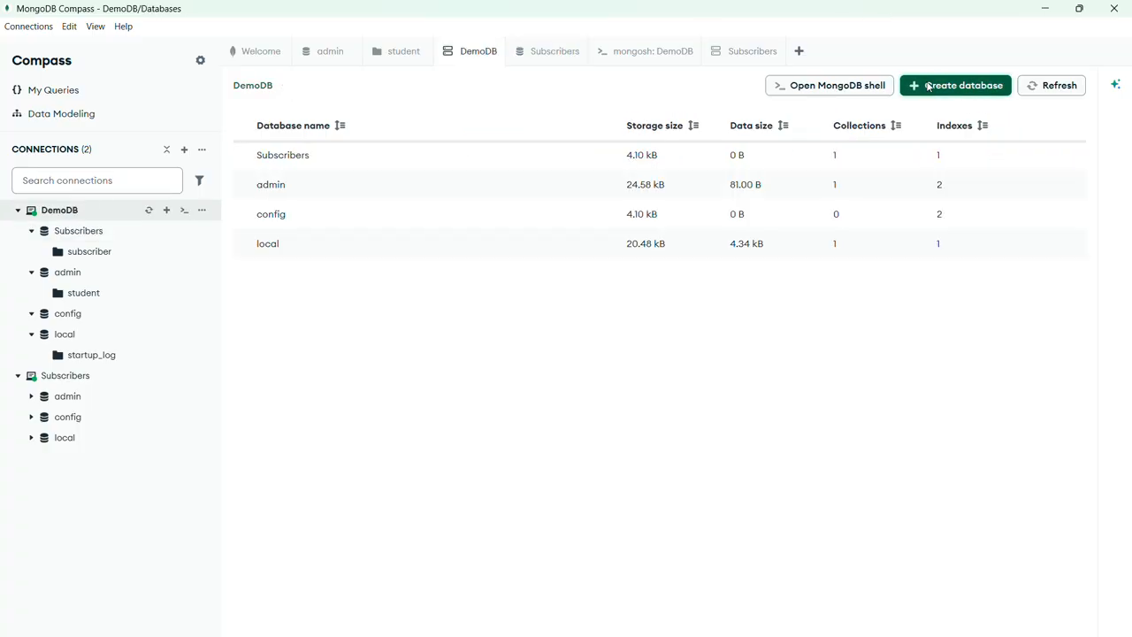
Create a database named PaidUsers with a collection named monthly in the DemoDB connection.
click(928, 86)
text(P)
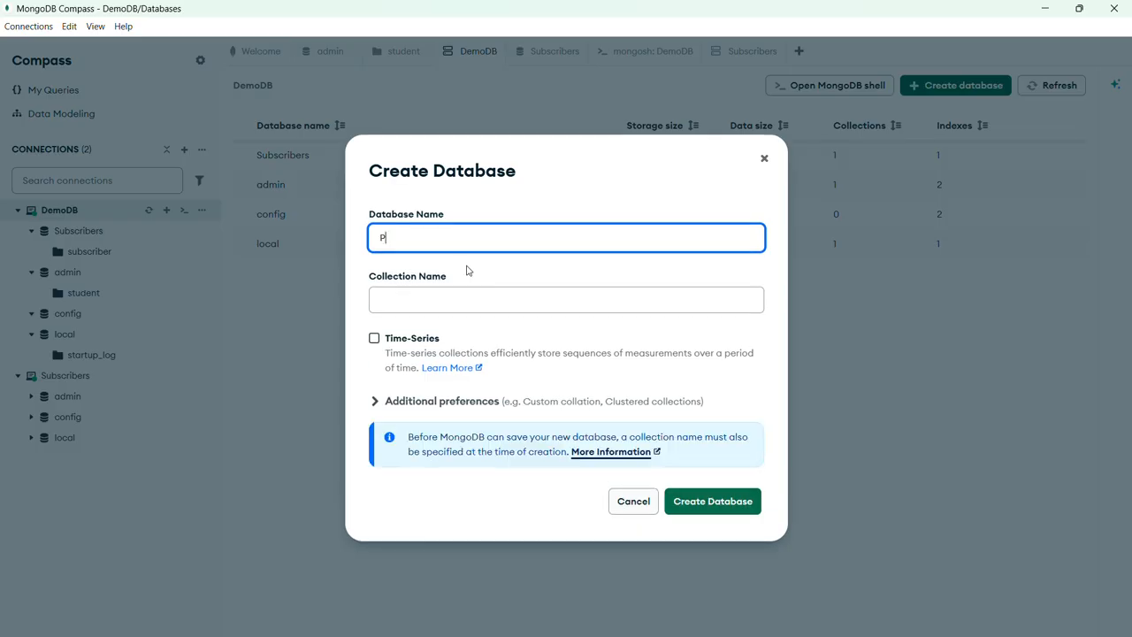
text(aid)
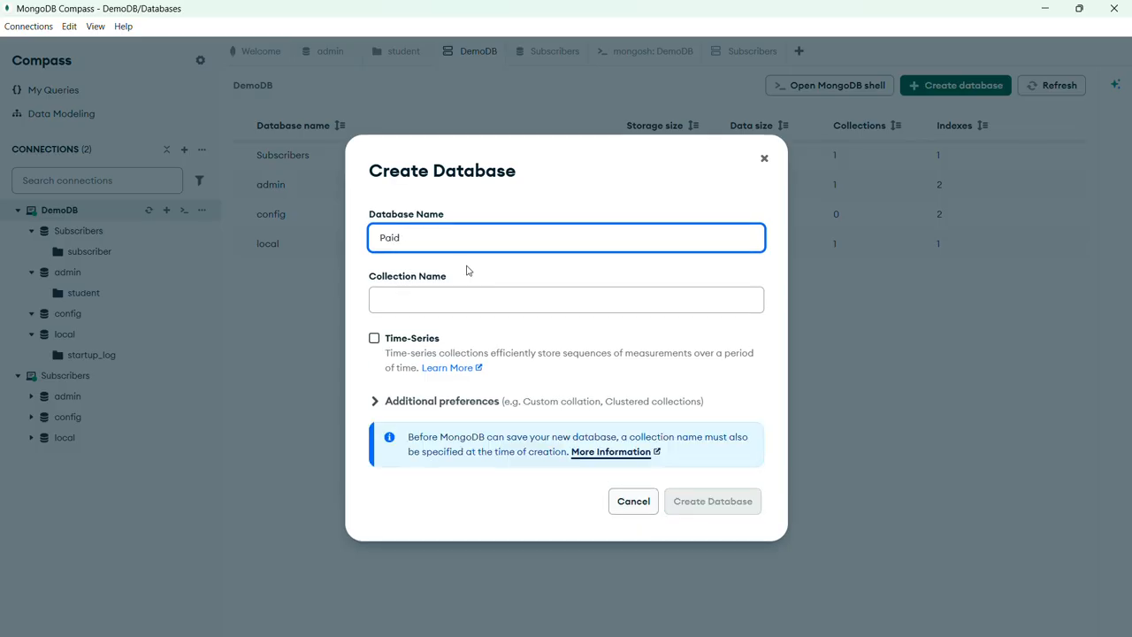
text(Users)
click(448, 297)
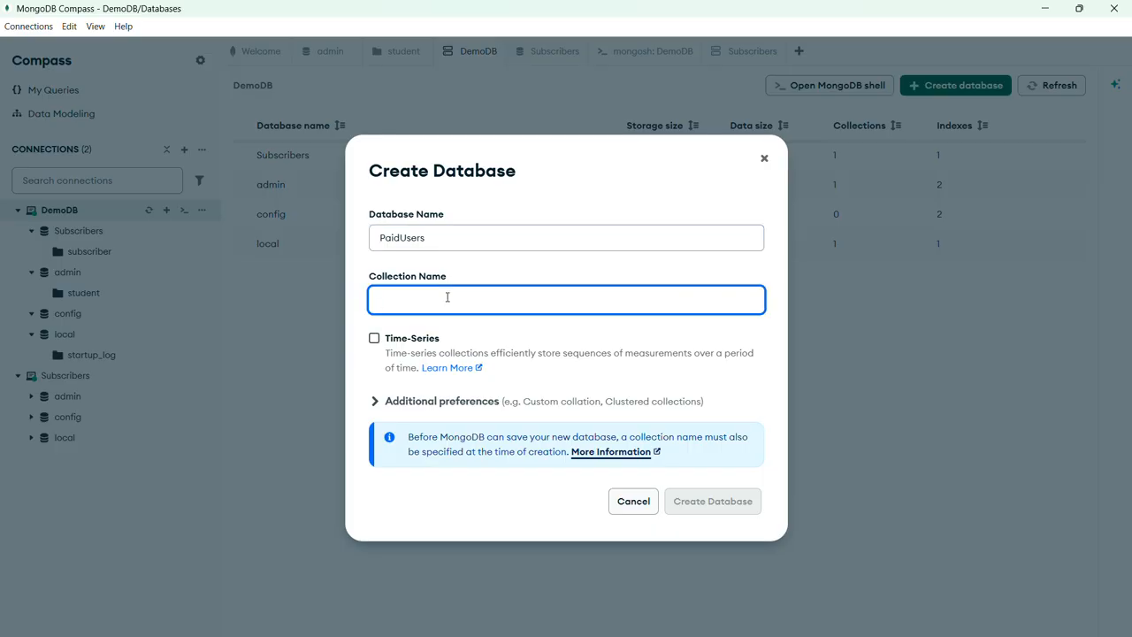
text(d)
key(BackSpace)
text(m)
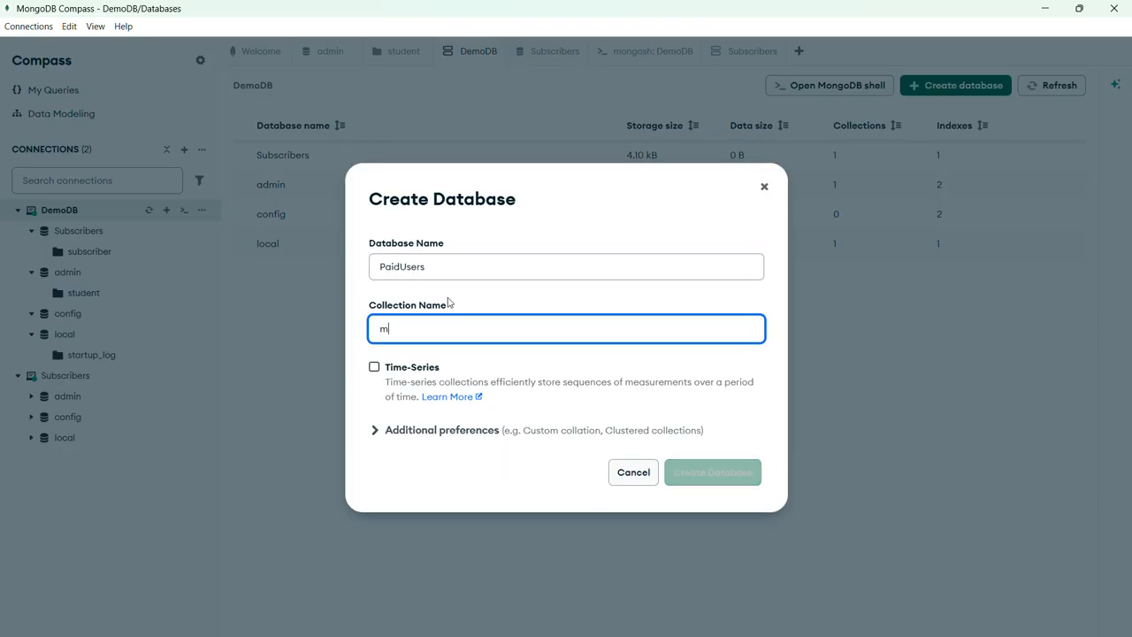
text(ont)
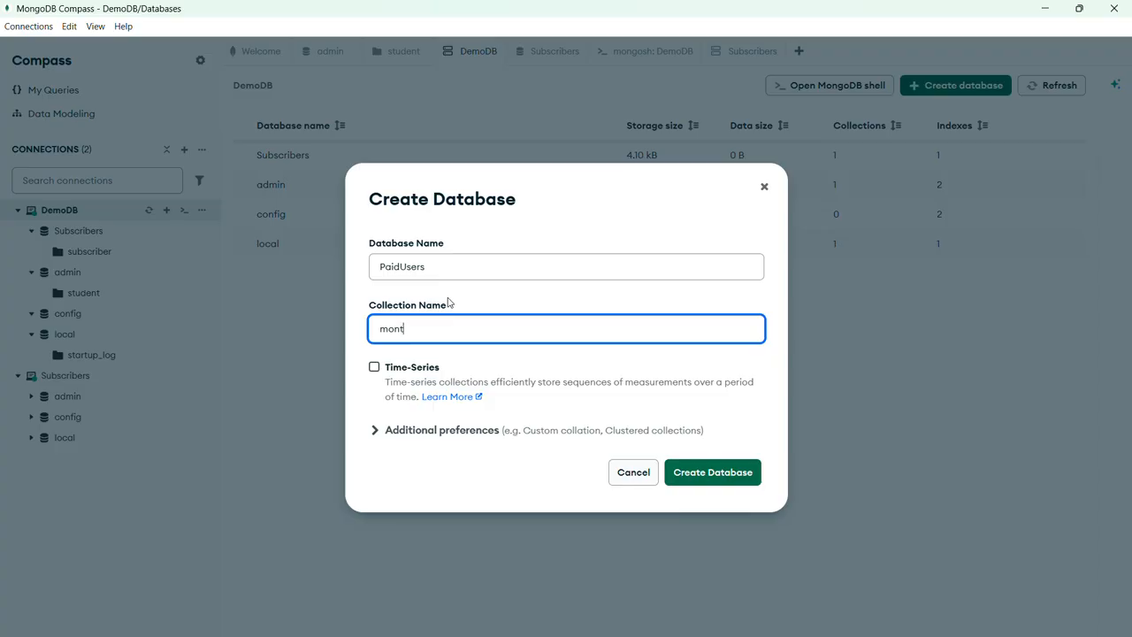
text(lhly)
key(Return)
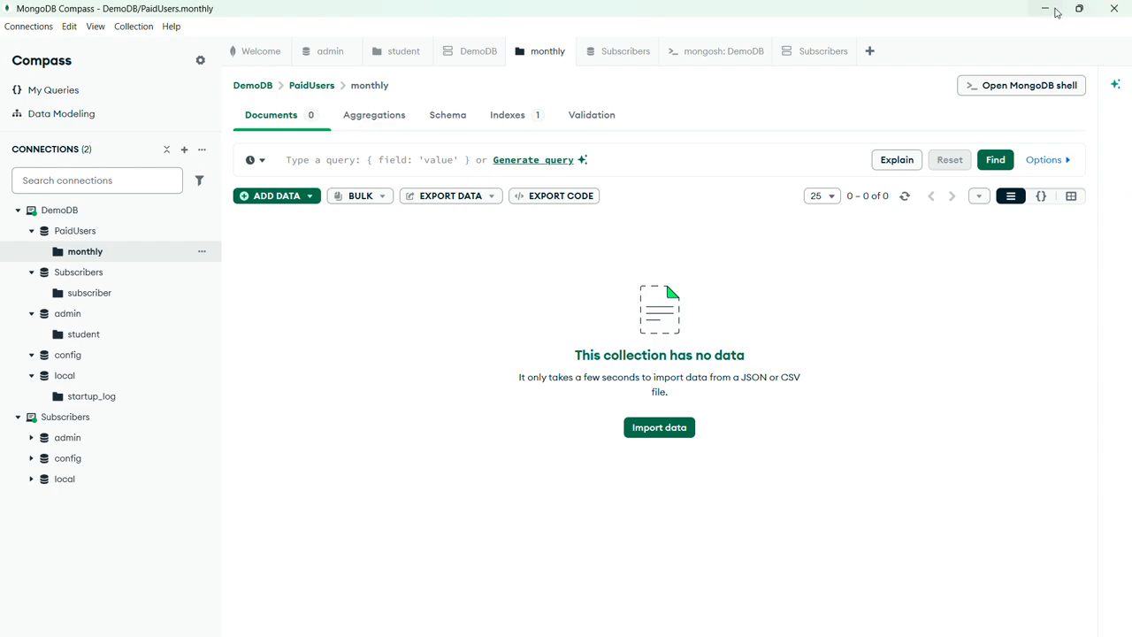
Switch back to the mongosh session in Windows Terminal, run show dbs, and highlight the PaidUsers entry in the output.
click(1115, 8)
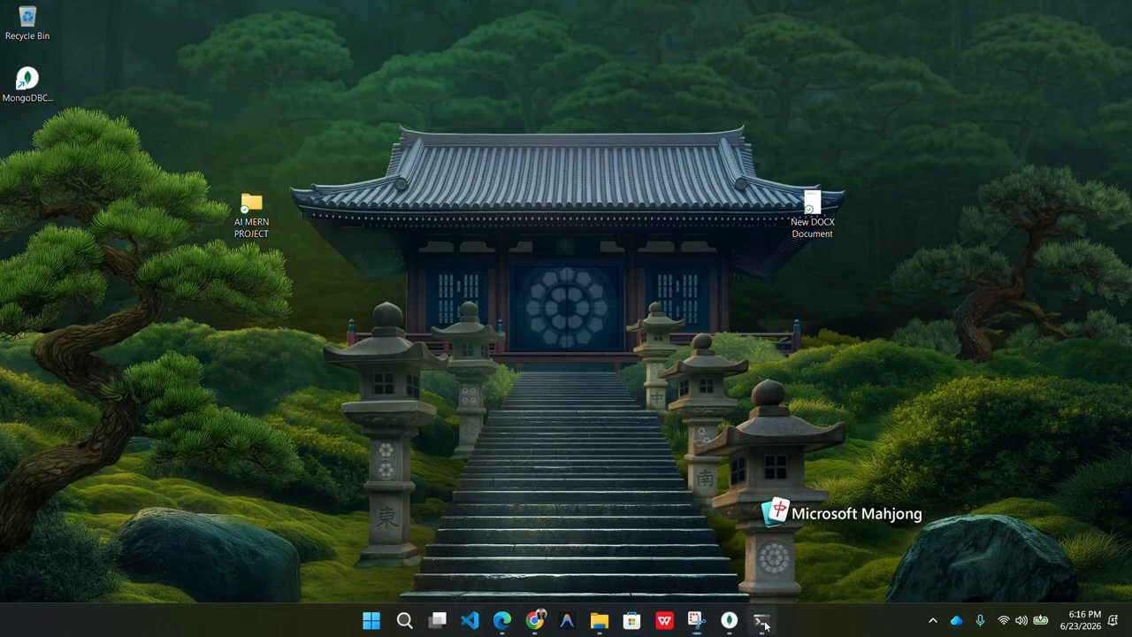
click(763, 621)
text(show )
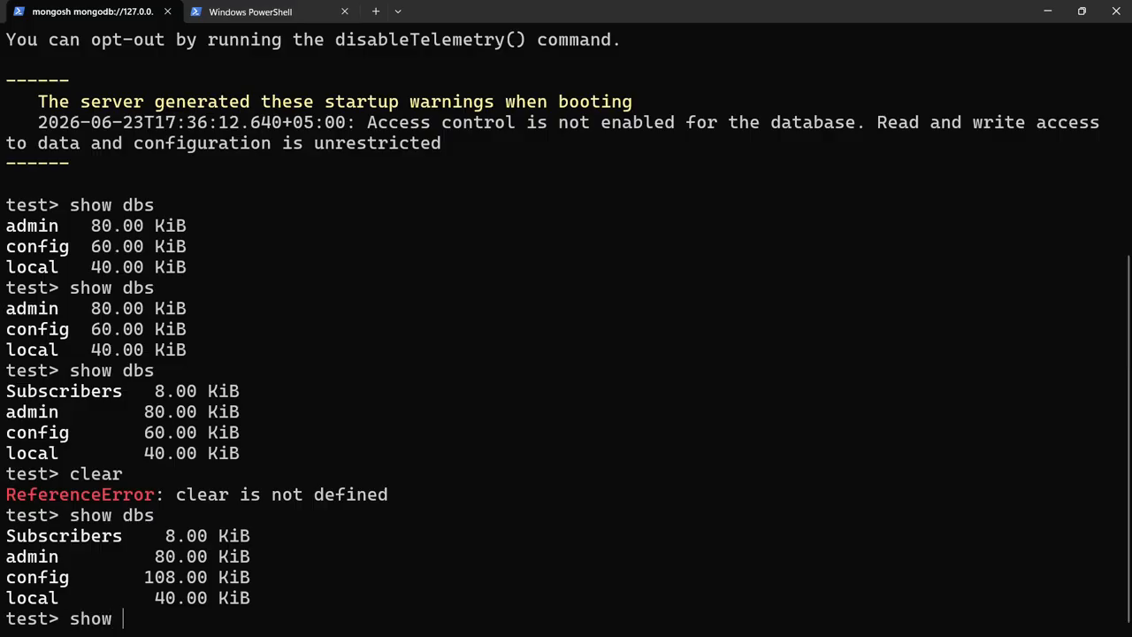
text(dbs)
key(Return)
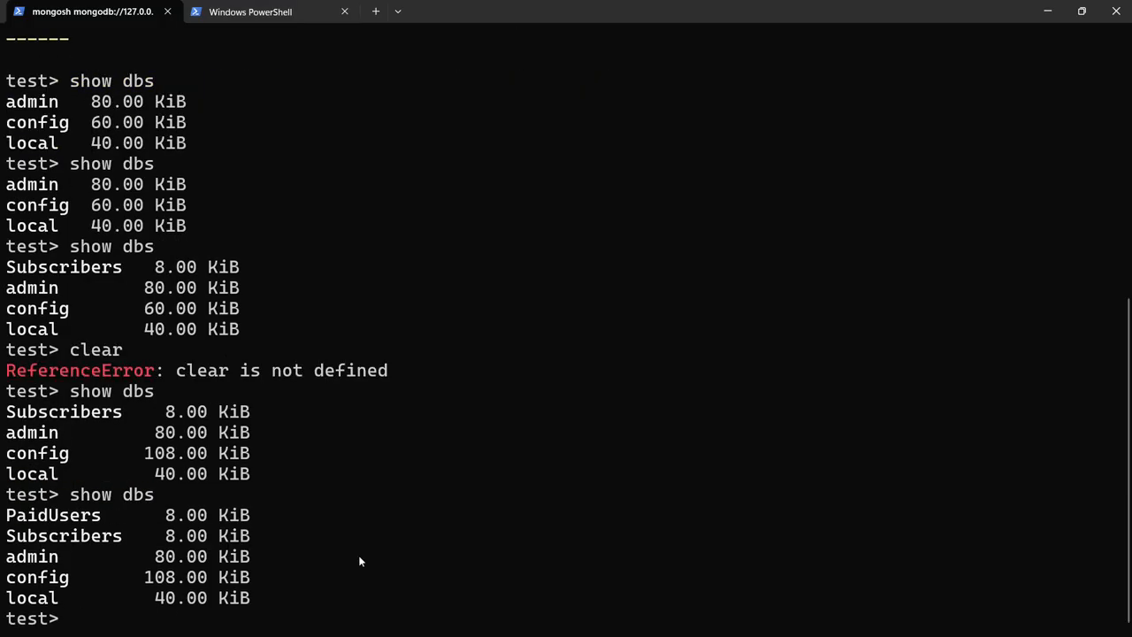
triple_click(144, 512)
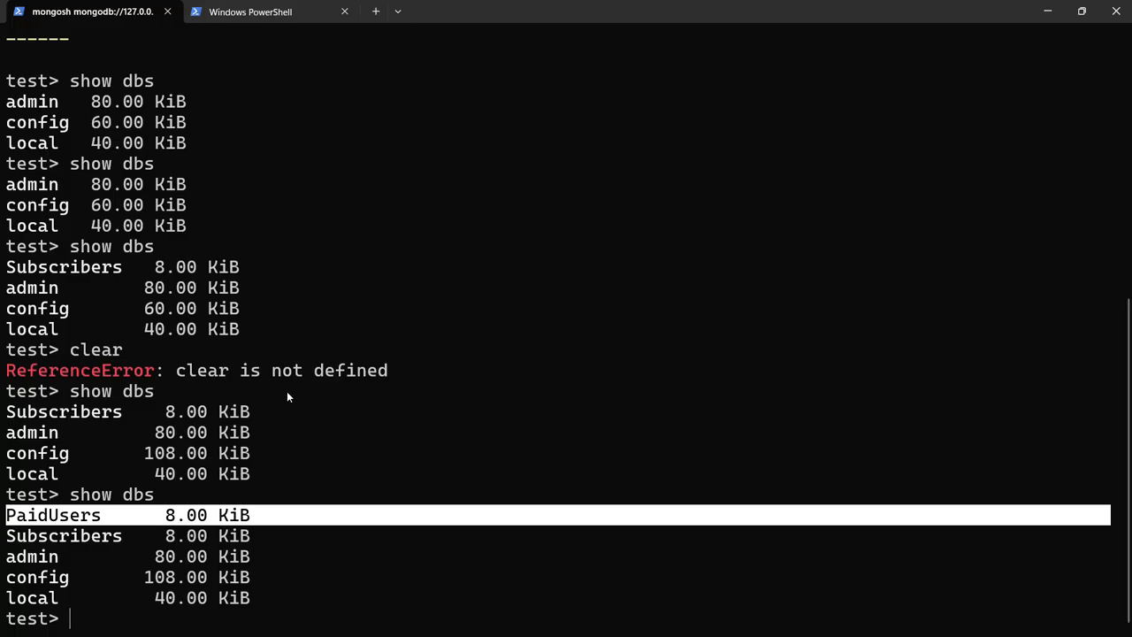